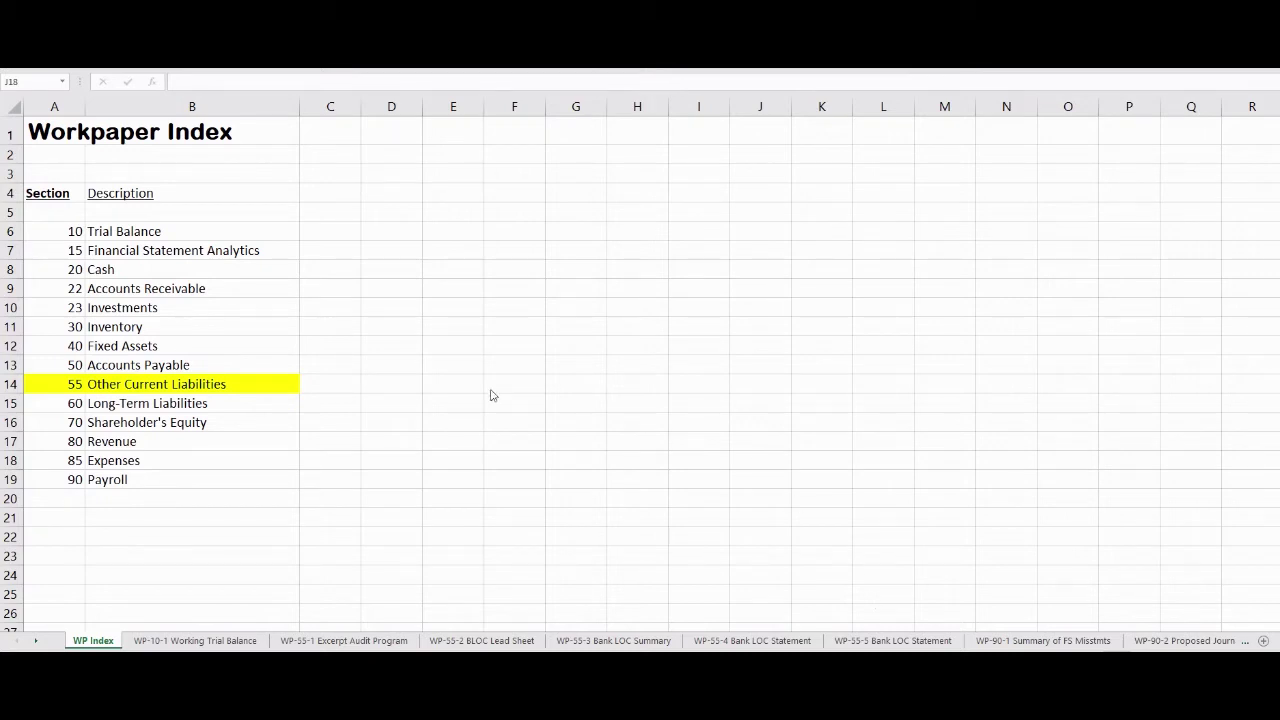
Review the Trial Balance and section 55 Other Current Liabilities entries in the workpaper index, checking the working trial balance sheet.
click(70, 232)
click(152, 232)
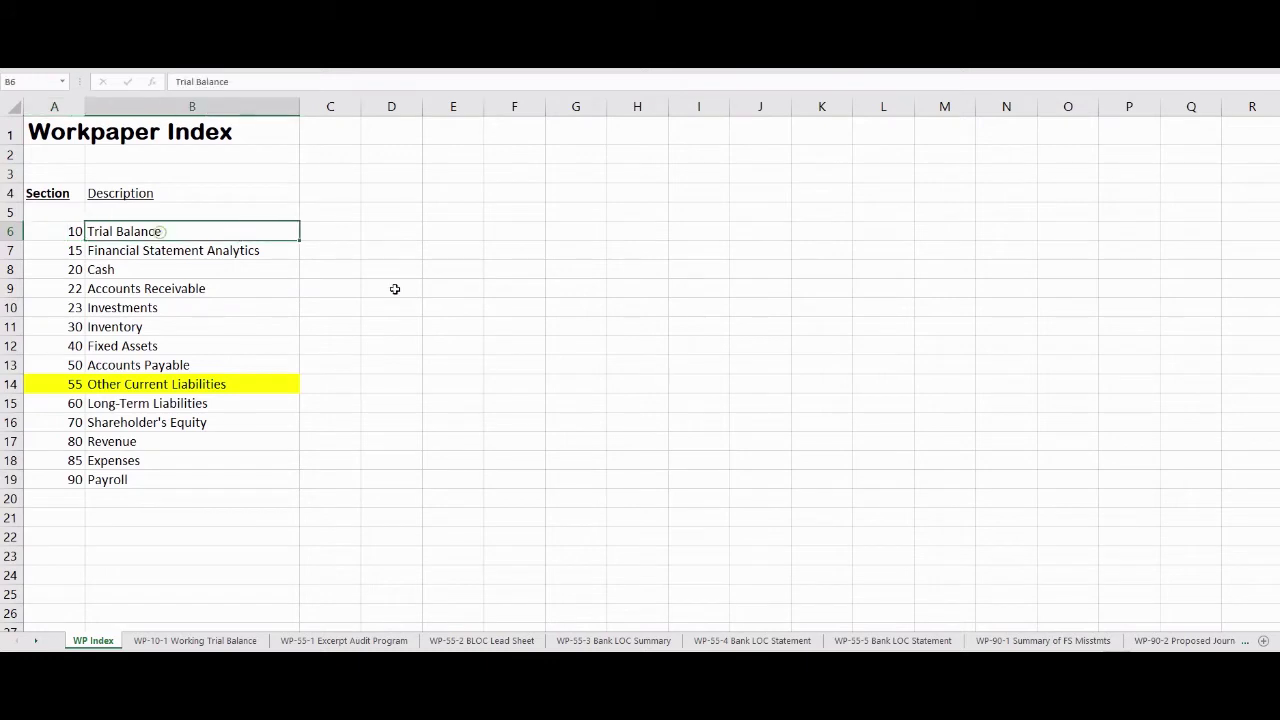
click(172, 641)
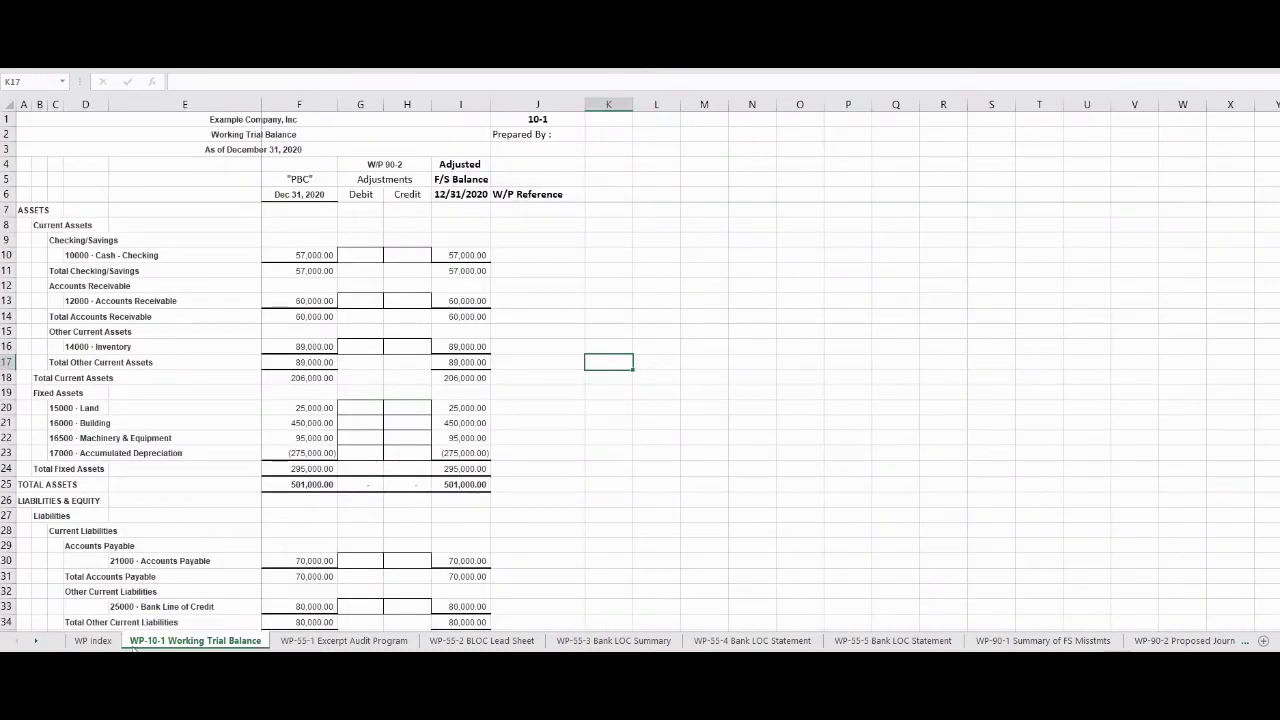
click(94, 641)
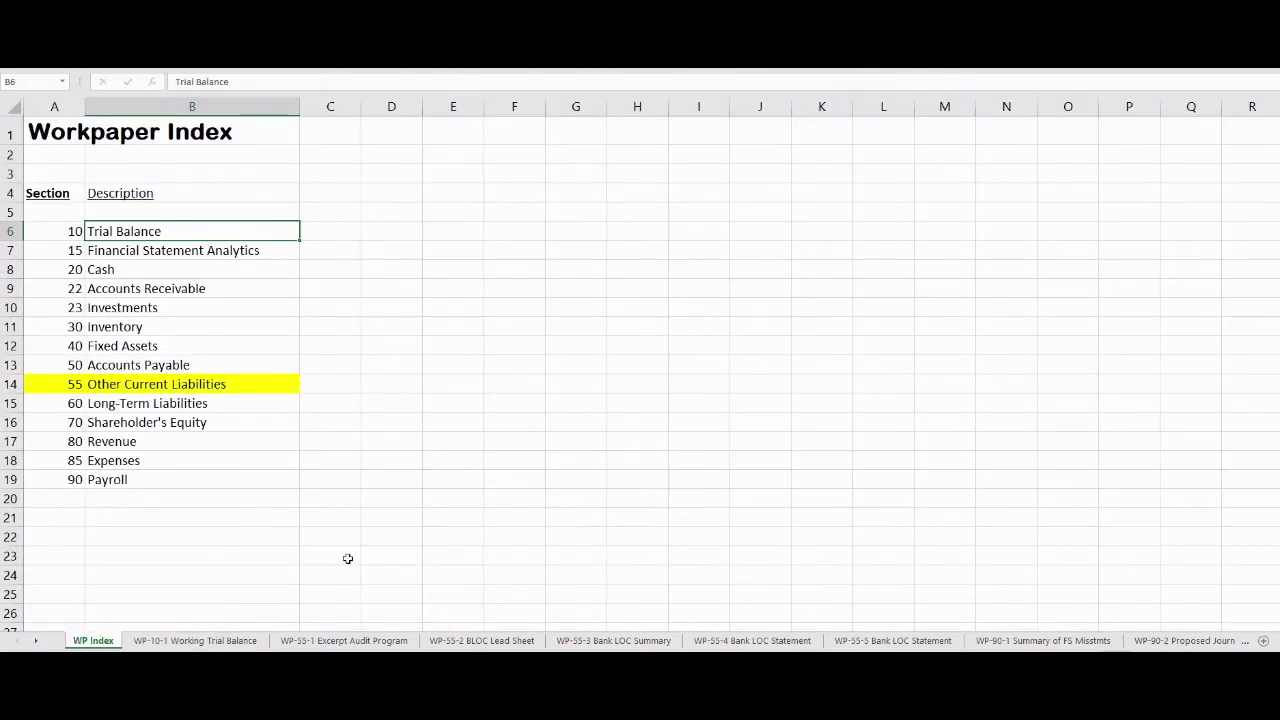
drag(45, 388, 228, 384)
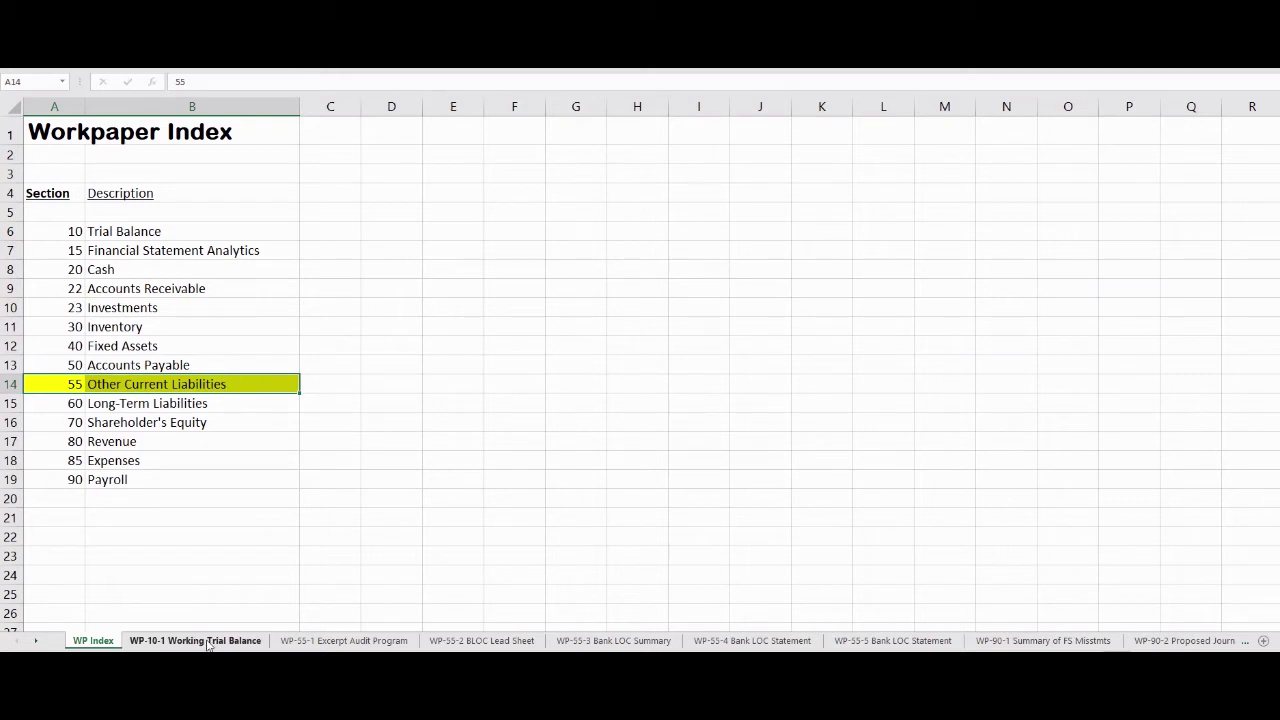
Highlight the Other Current Liabilities heading and the 25000 - Bank Line of Credit row (C32:I33) in yellow on the working trial balance.
click(208, 641)
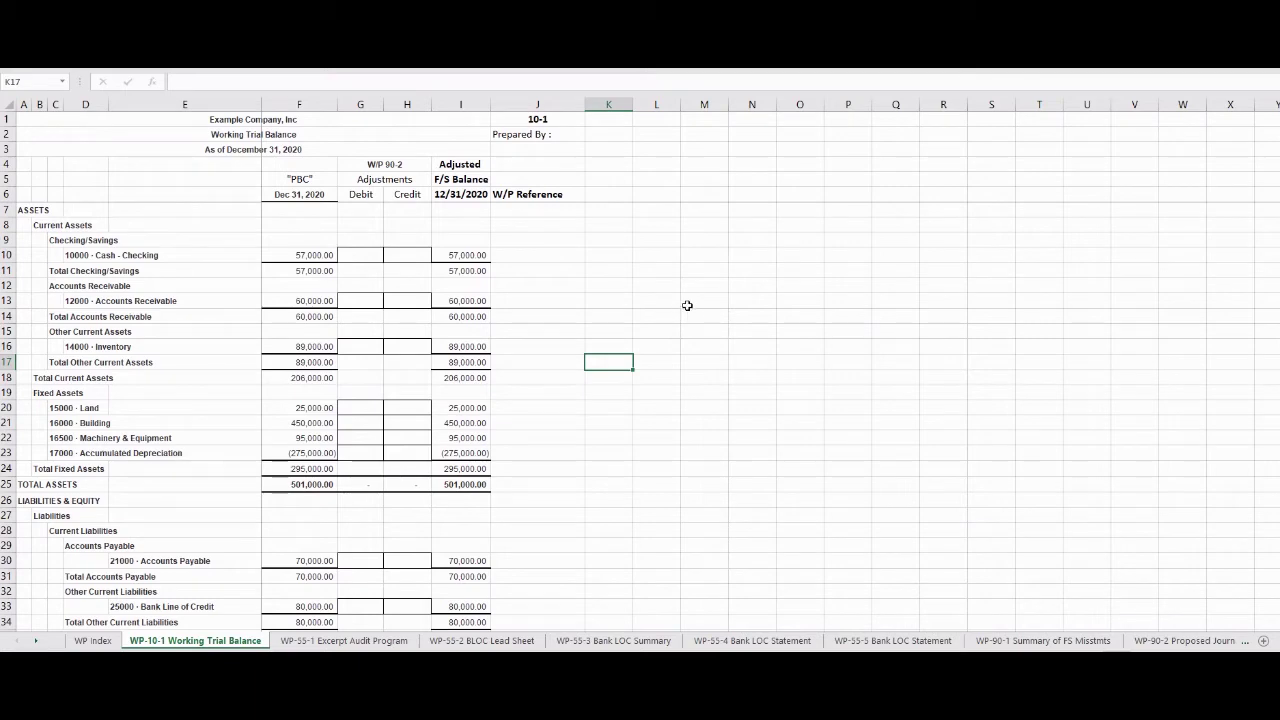
drag(1278, 204, 1278, 213)
drag(58, 455, 485, 471)
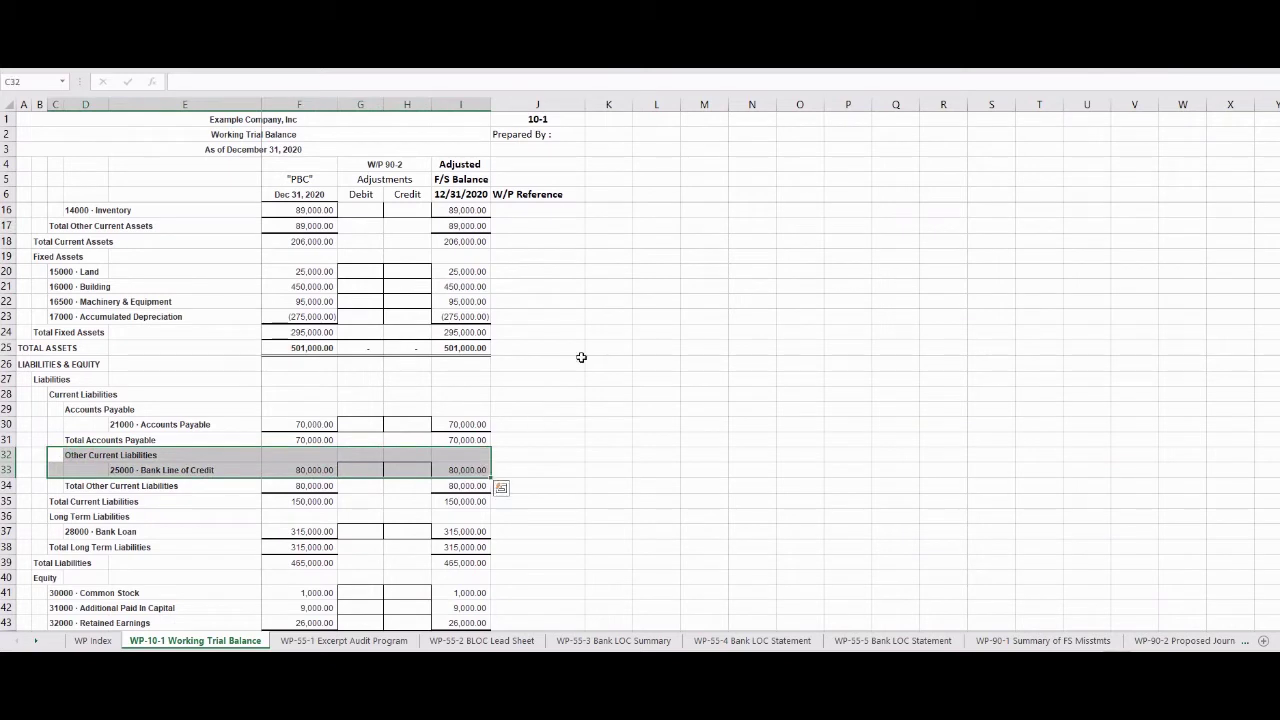
key(alt+h)
key(h)
key(Return)
click(716, 395)
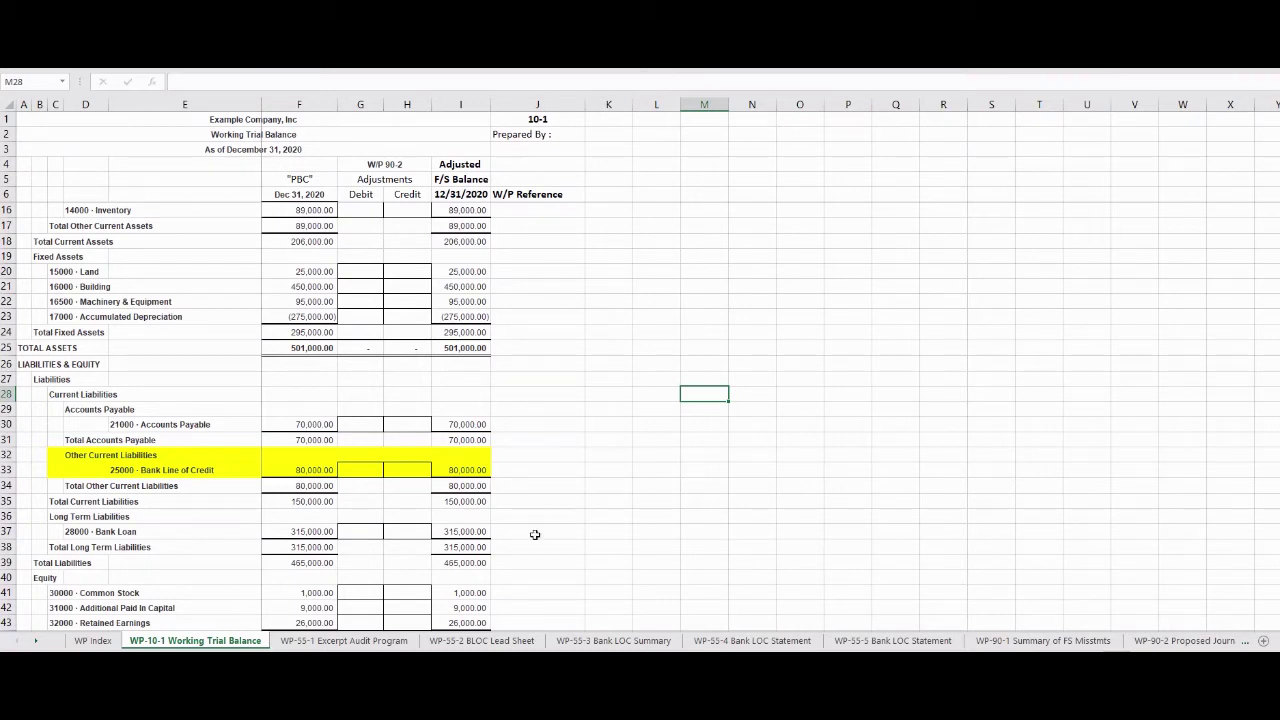
Examine the WP 55-1 audit procedures, the bank line of credit lead sheet and the matching trial balance account.
click(344, 640)
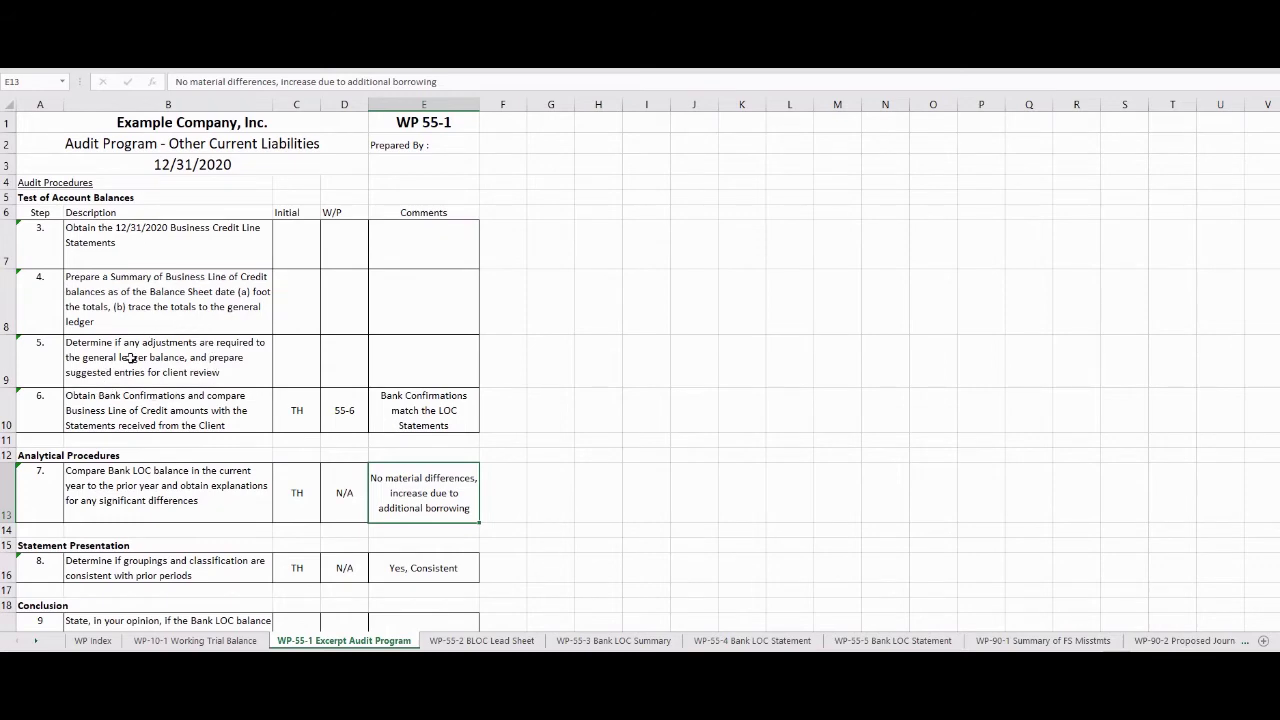
click(318, 398)
scroll(121, 357, down, 1)
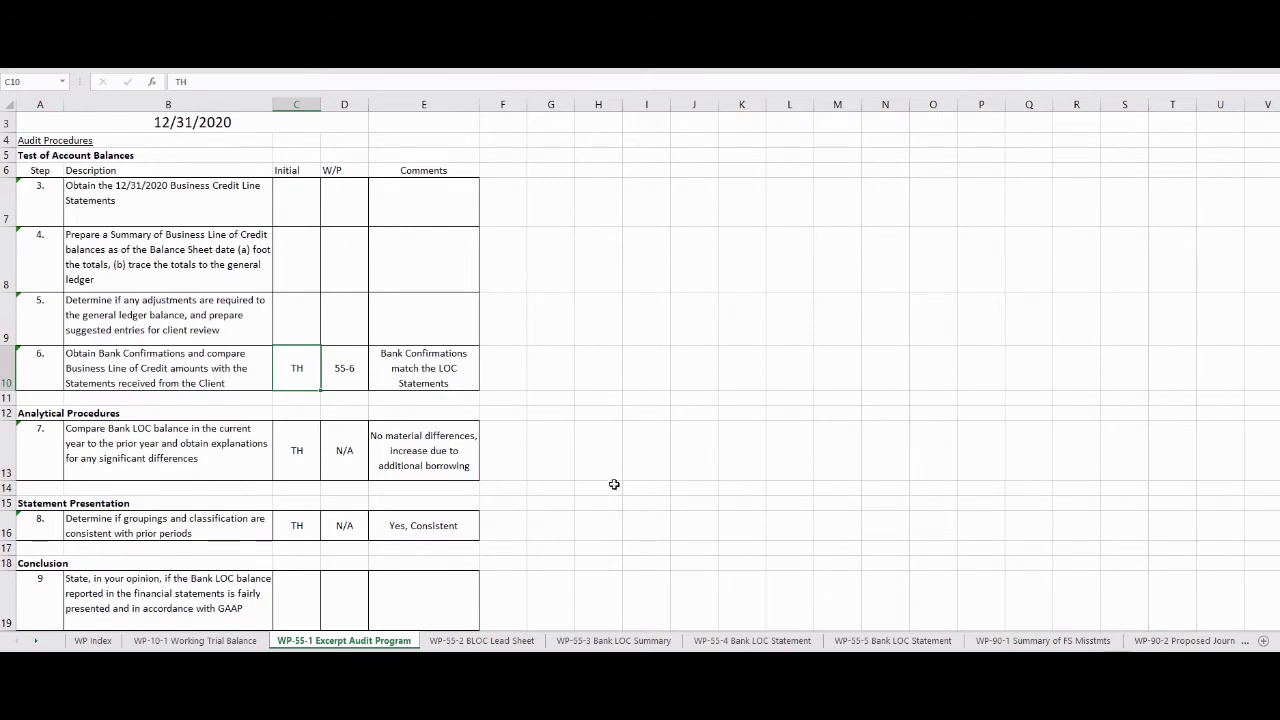
click(469, 641)
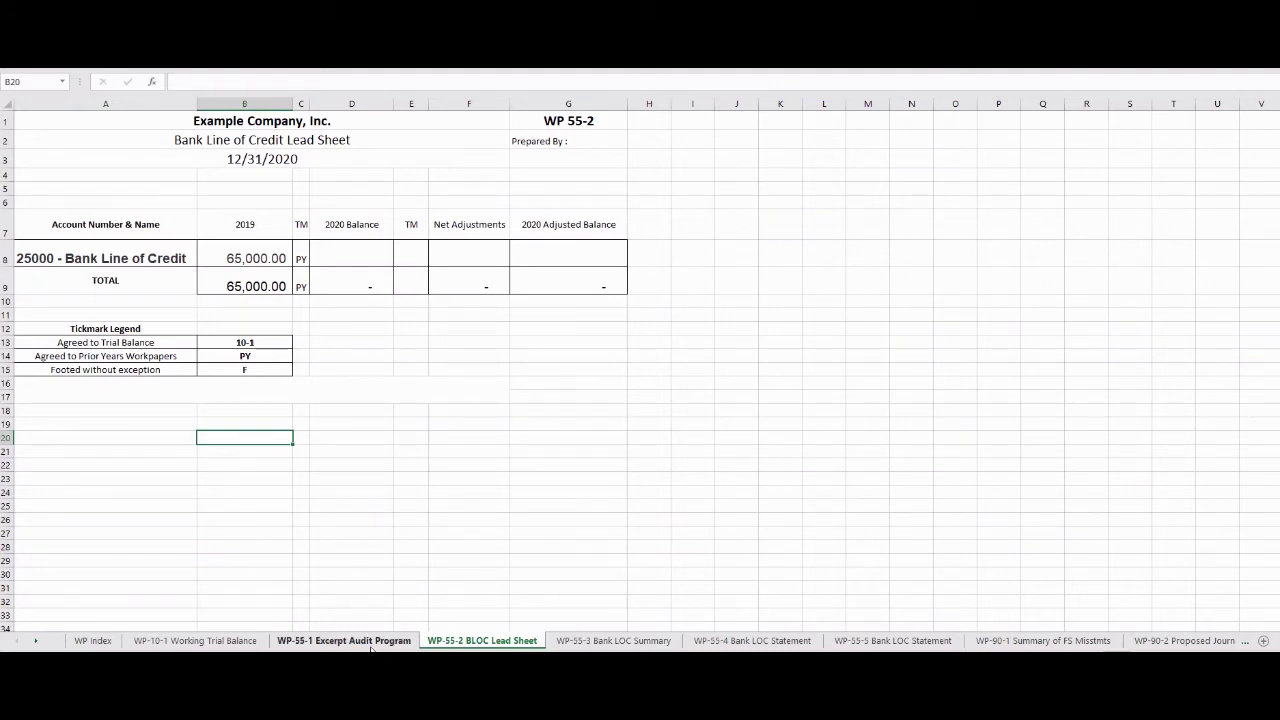
click(183, 641)
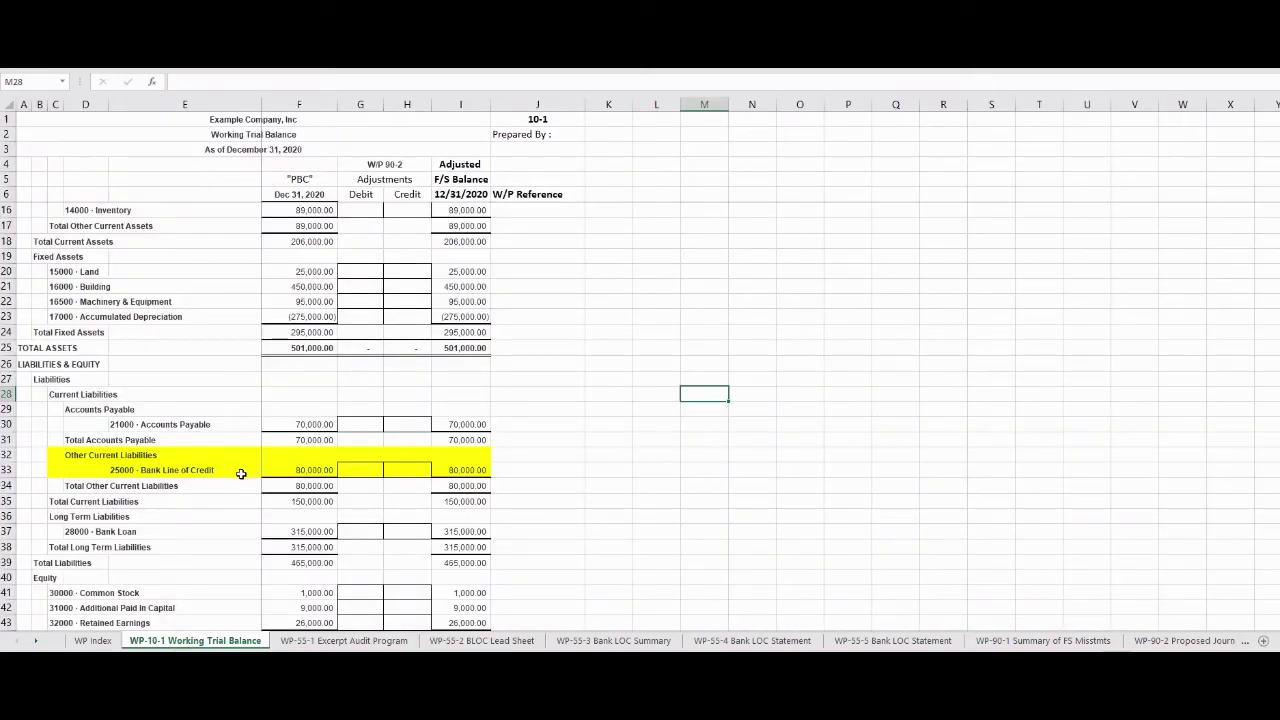
Enter the trial balance amount of 80000 as the 2020 balance of 25000 - Bank Line of Credit on the WP 55-2 lead sheet.
click(486, 641)
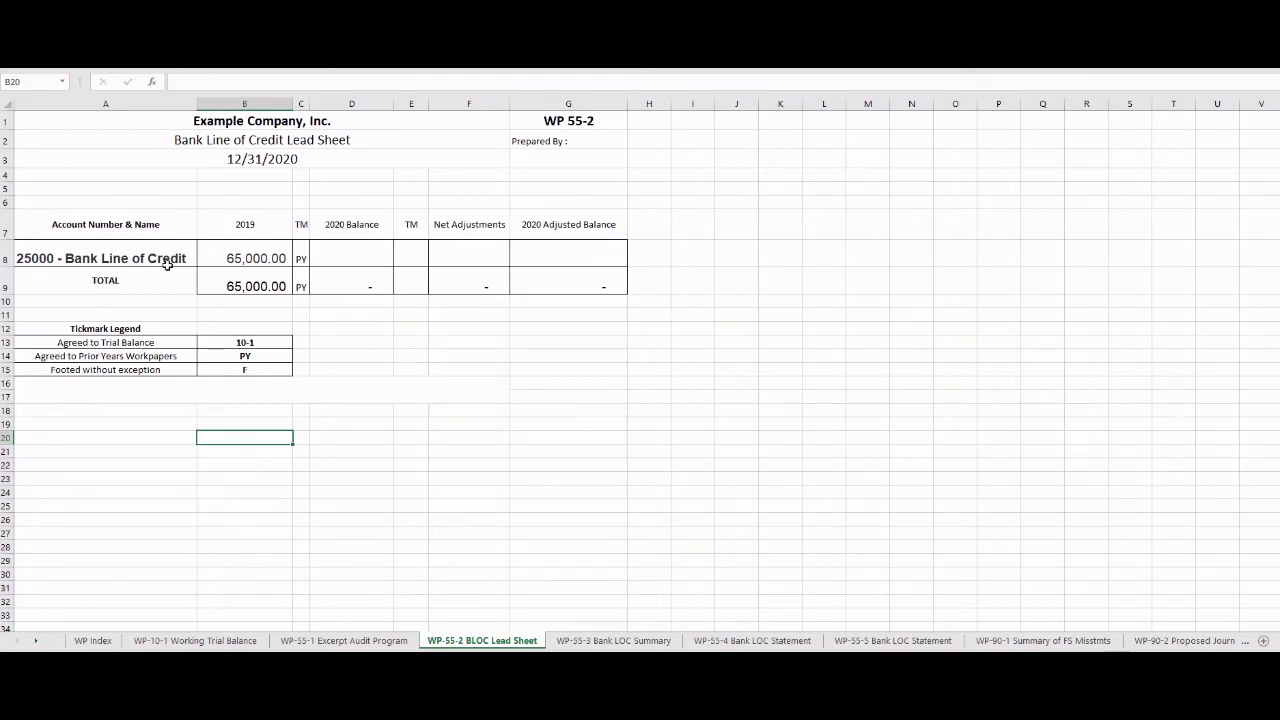
click(366, 256)
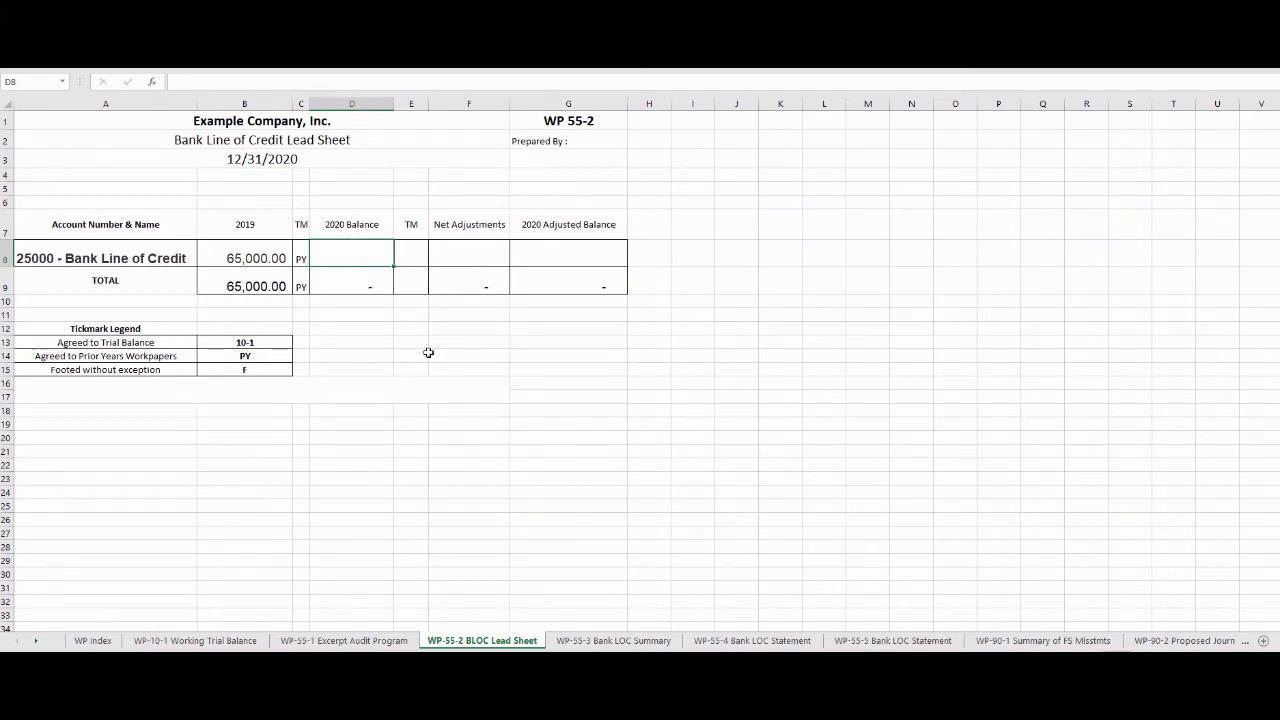
click(195, 640)
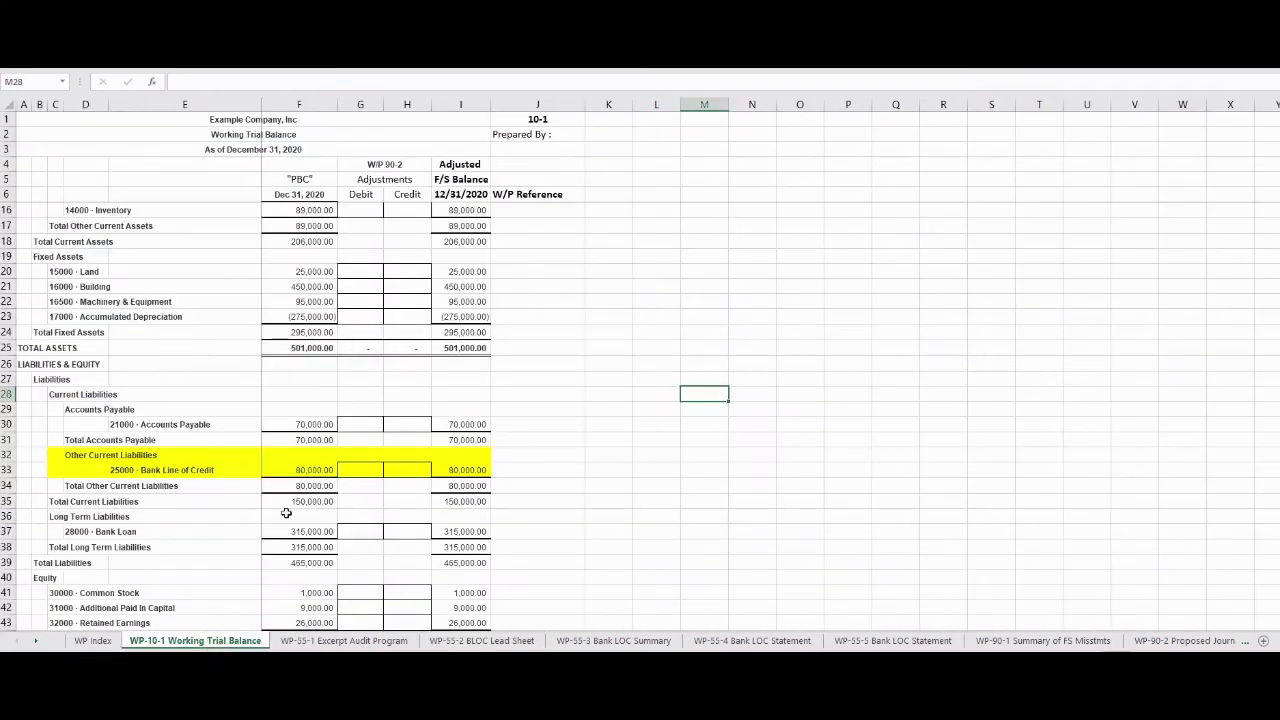
click(299, 471)
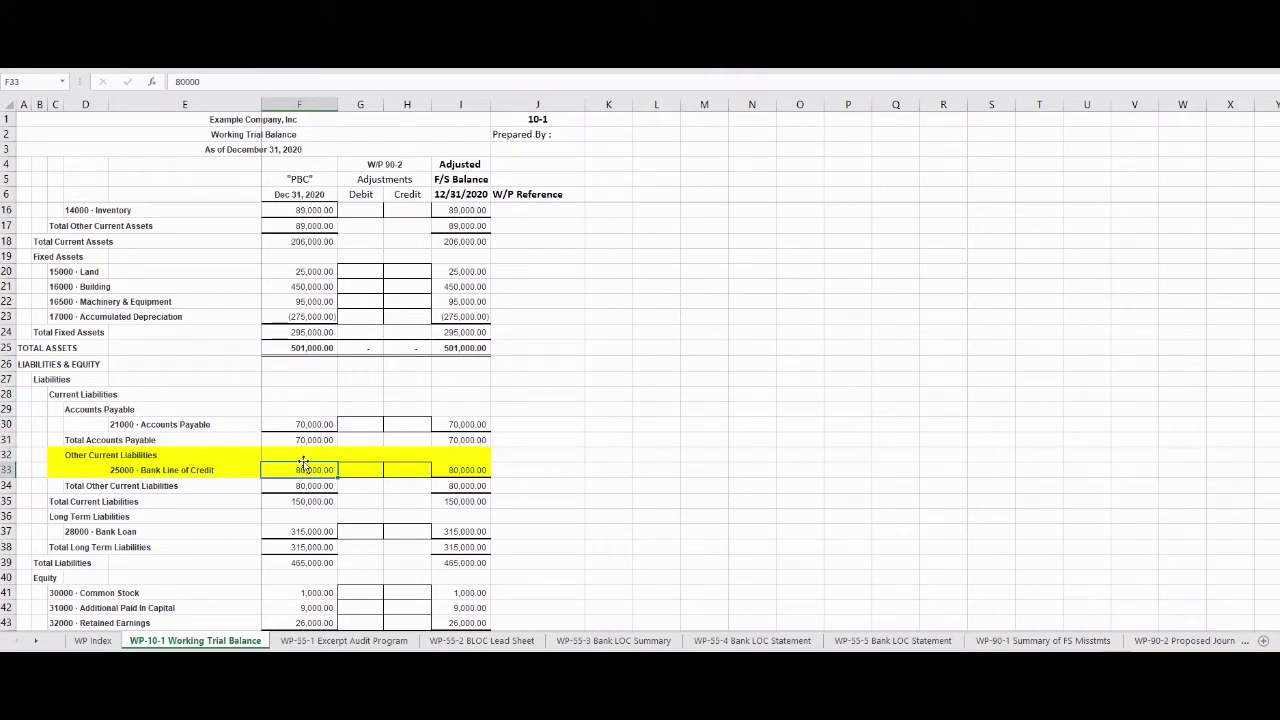
click(466, 641)
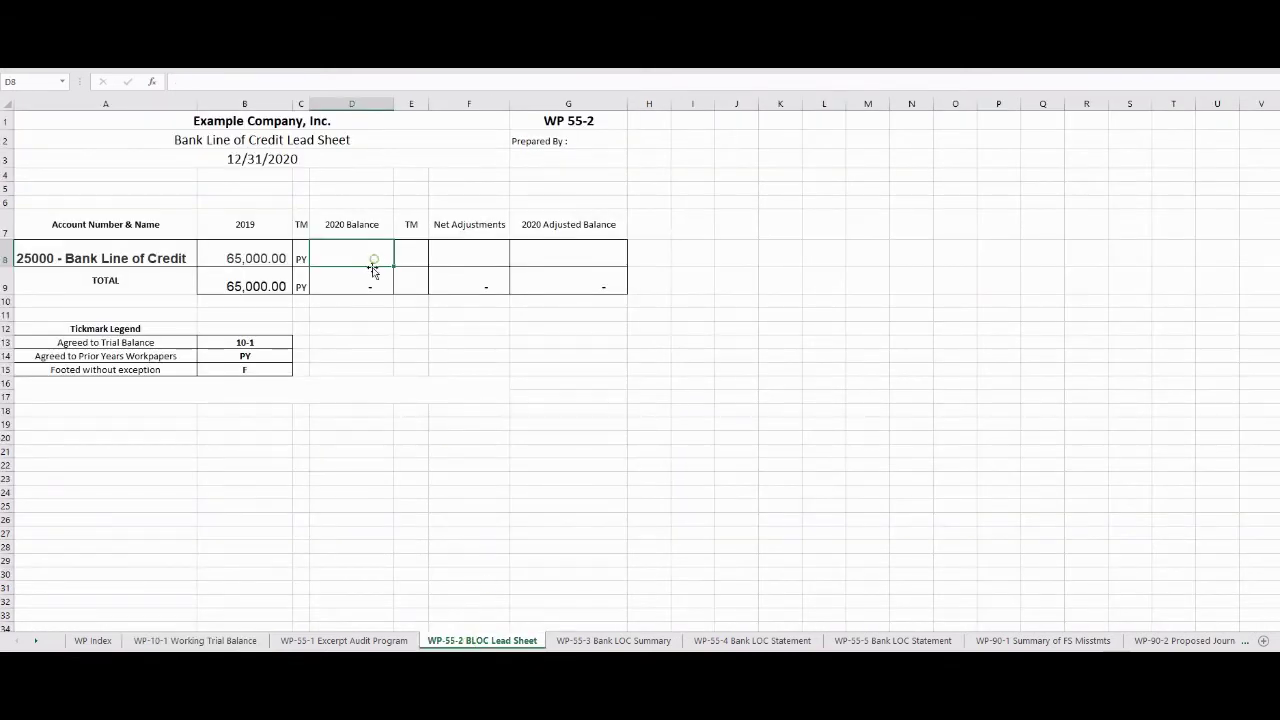
text(80000)
key(Return)
Add the tickmark 10-1 beside the 2020 balance of the Bank Line of Credit account.
click(415, 252)
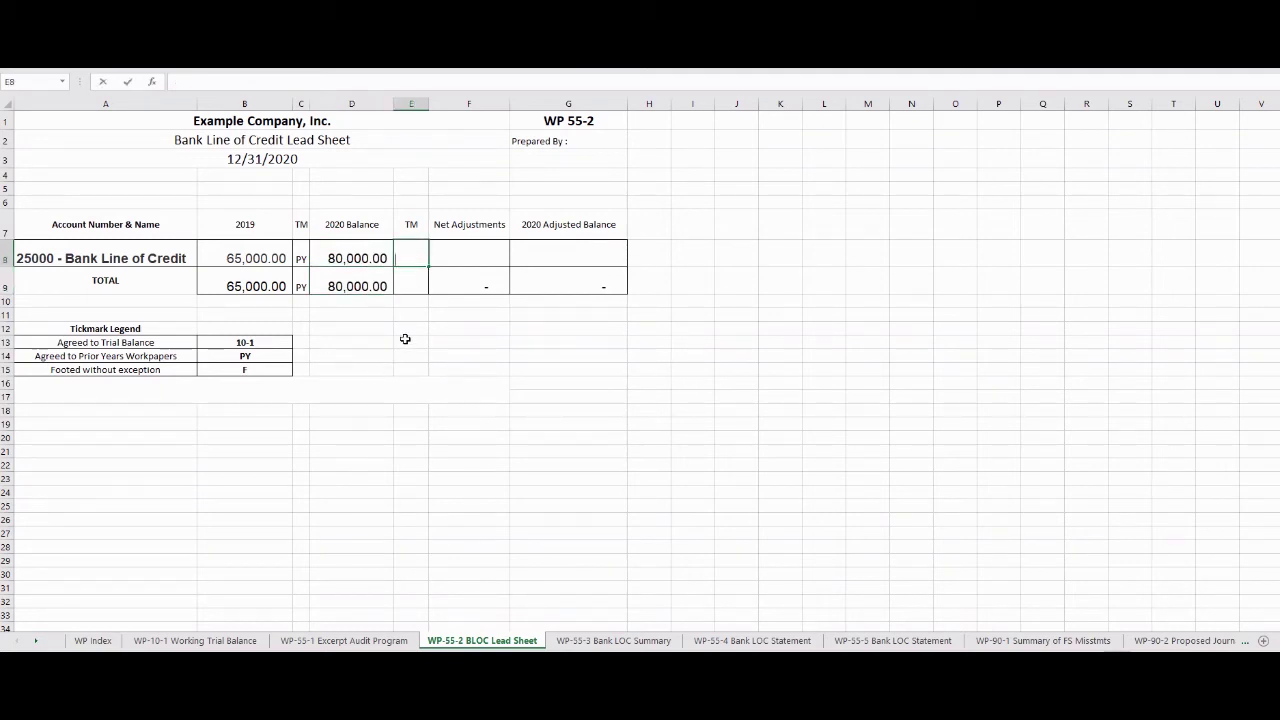
text('10-1)
key(Return)
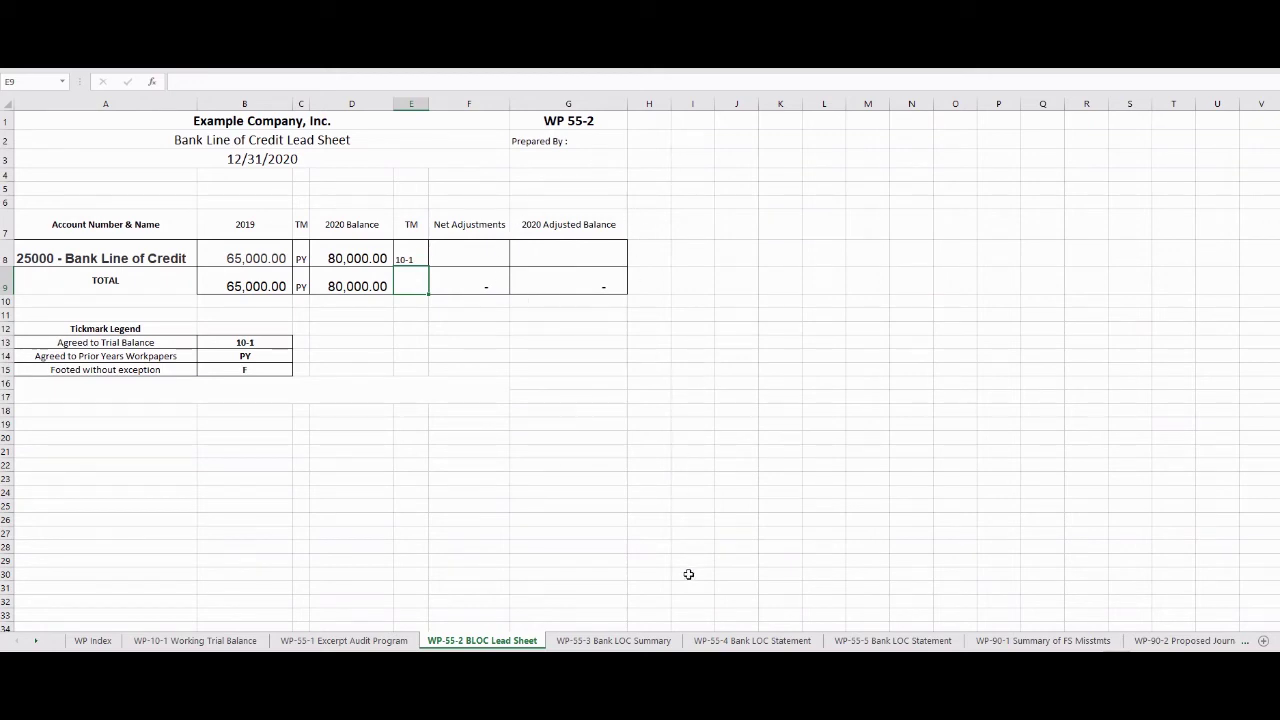
On the WP 55-3 summary, enter US Bank's 2020 ending balance of 25250 from its statement with workpaper reference 55-4.
click(638, 641)
click(437, 430)
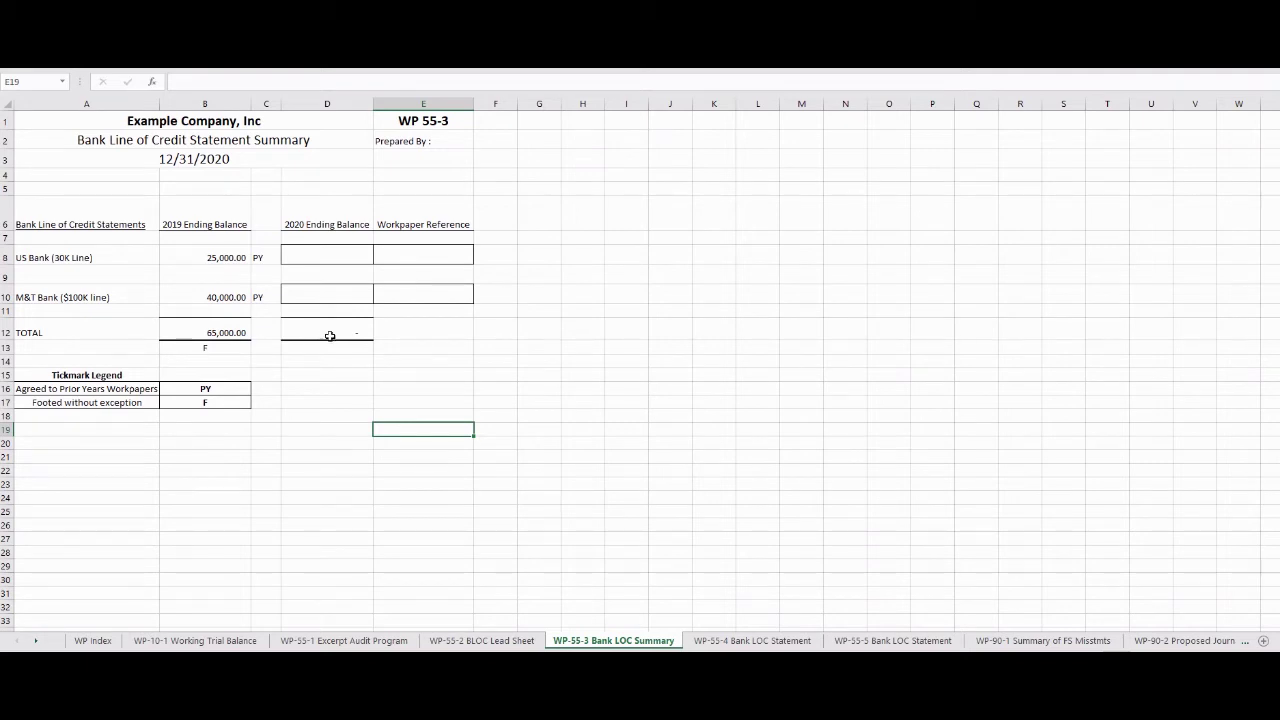
click(743, 641)
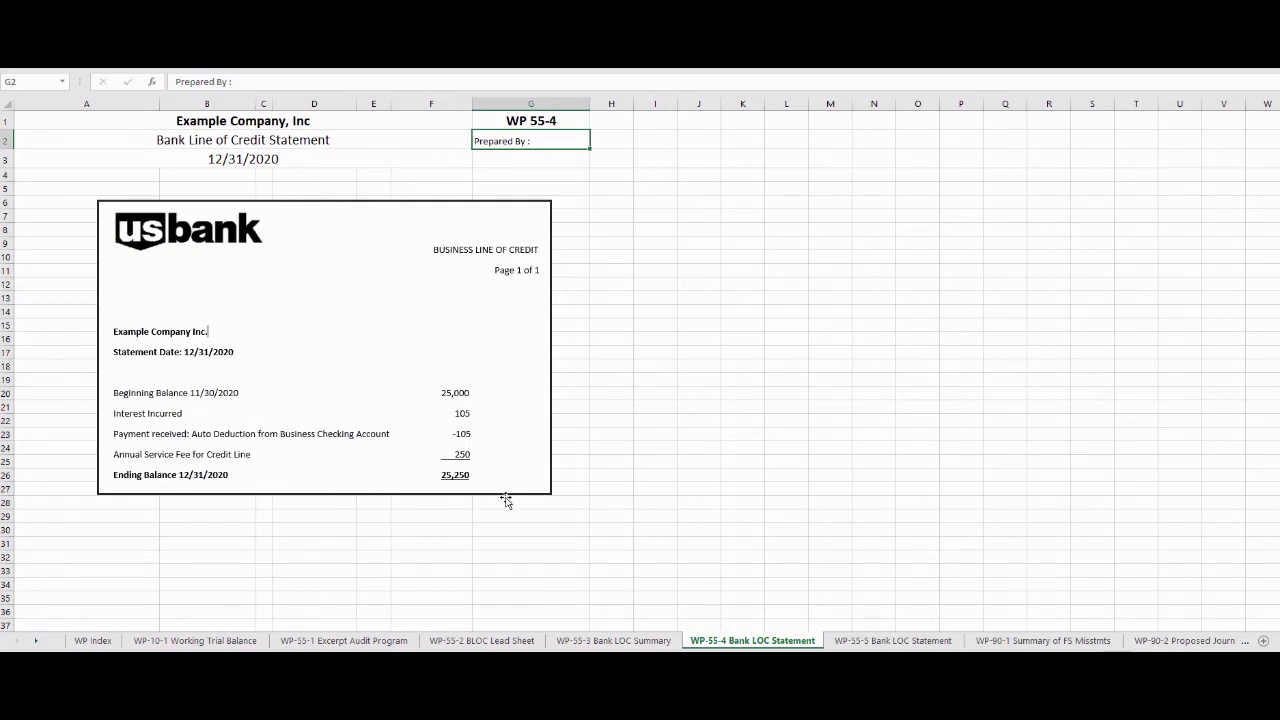
click(613, 641)
click(327, 257)
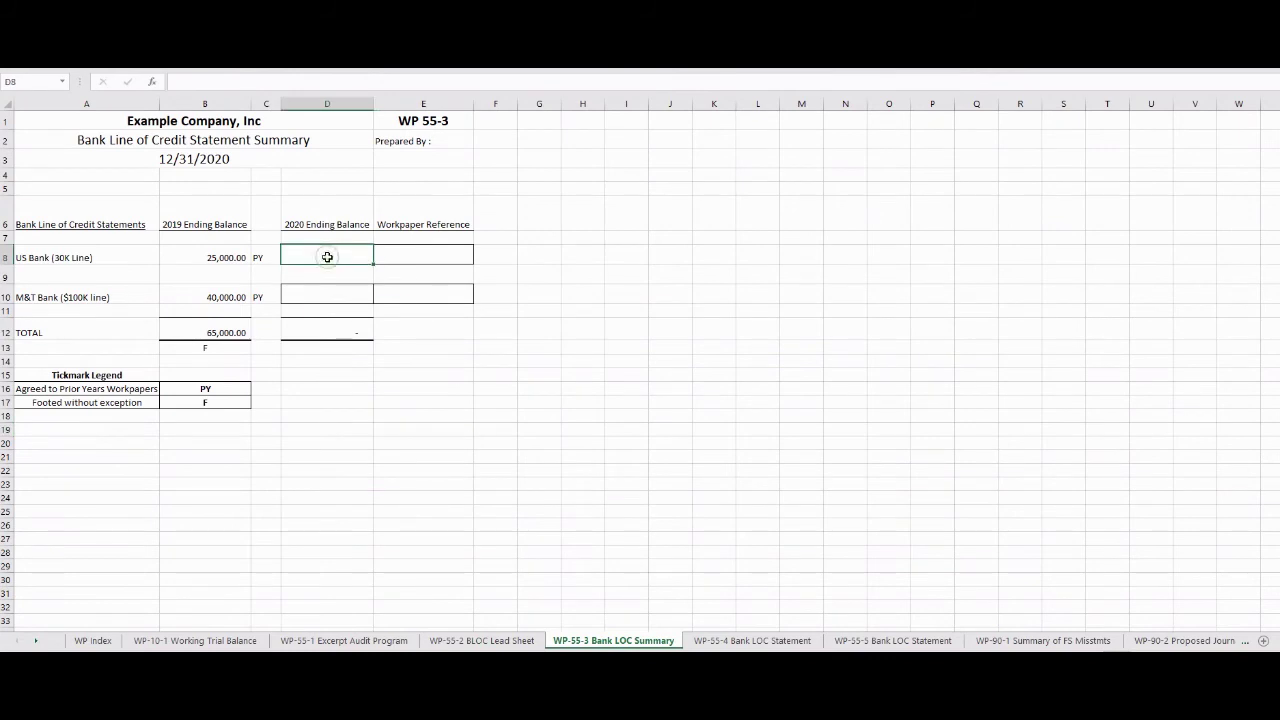
text(252)
key(Return)
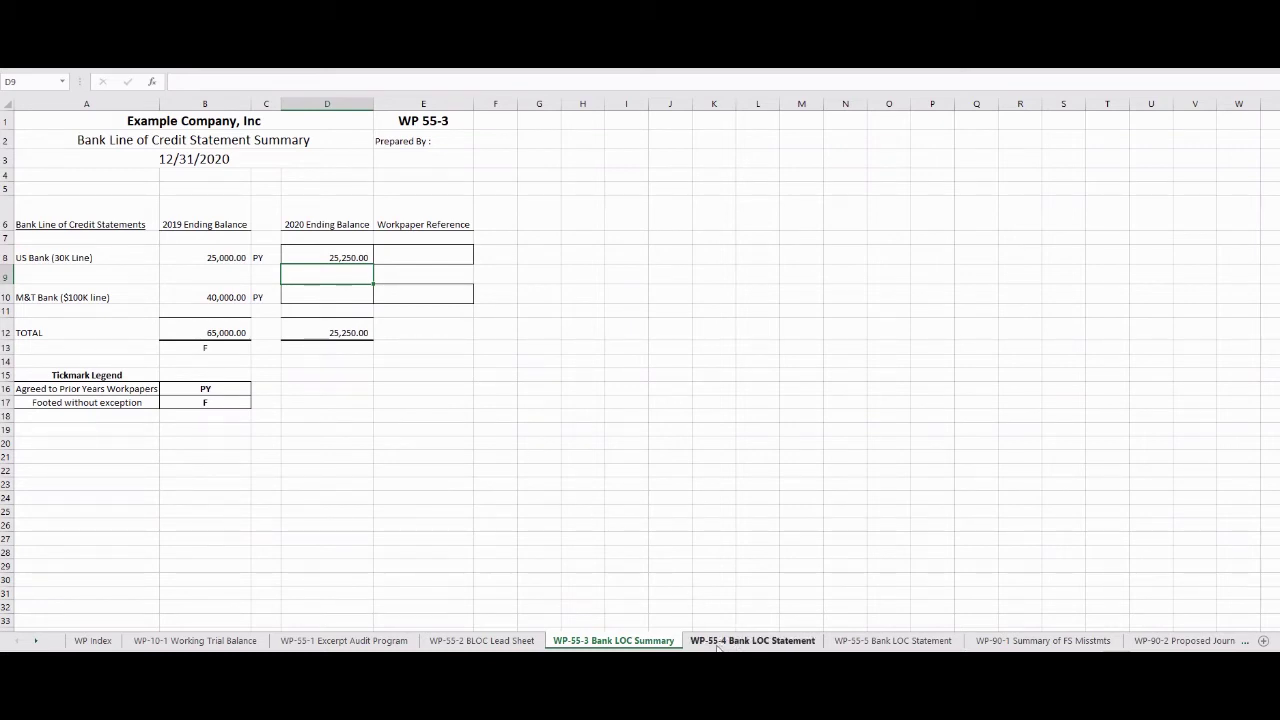
click(415, 257)
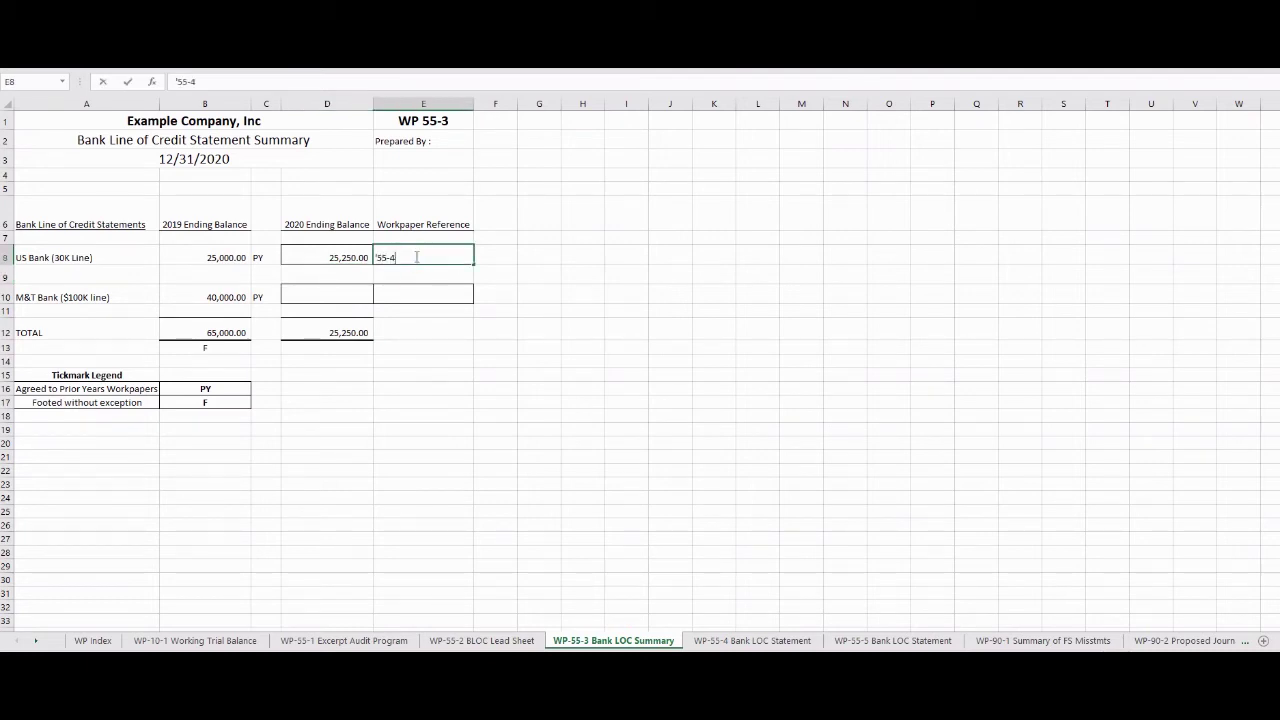
key(Return)
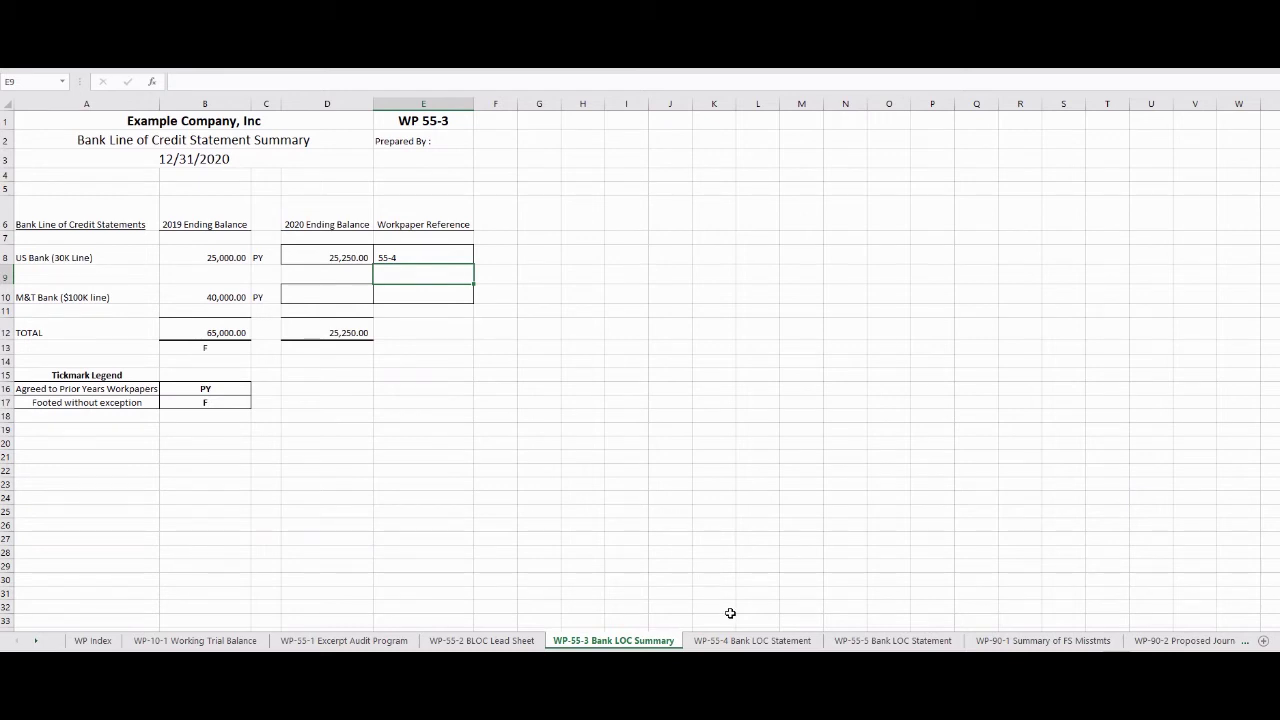
Look up the M&T Bank statement on WP 55-5 and enter 55300 as its 2020 ending balance on the WP 55-3 summary.
click(869, 641)
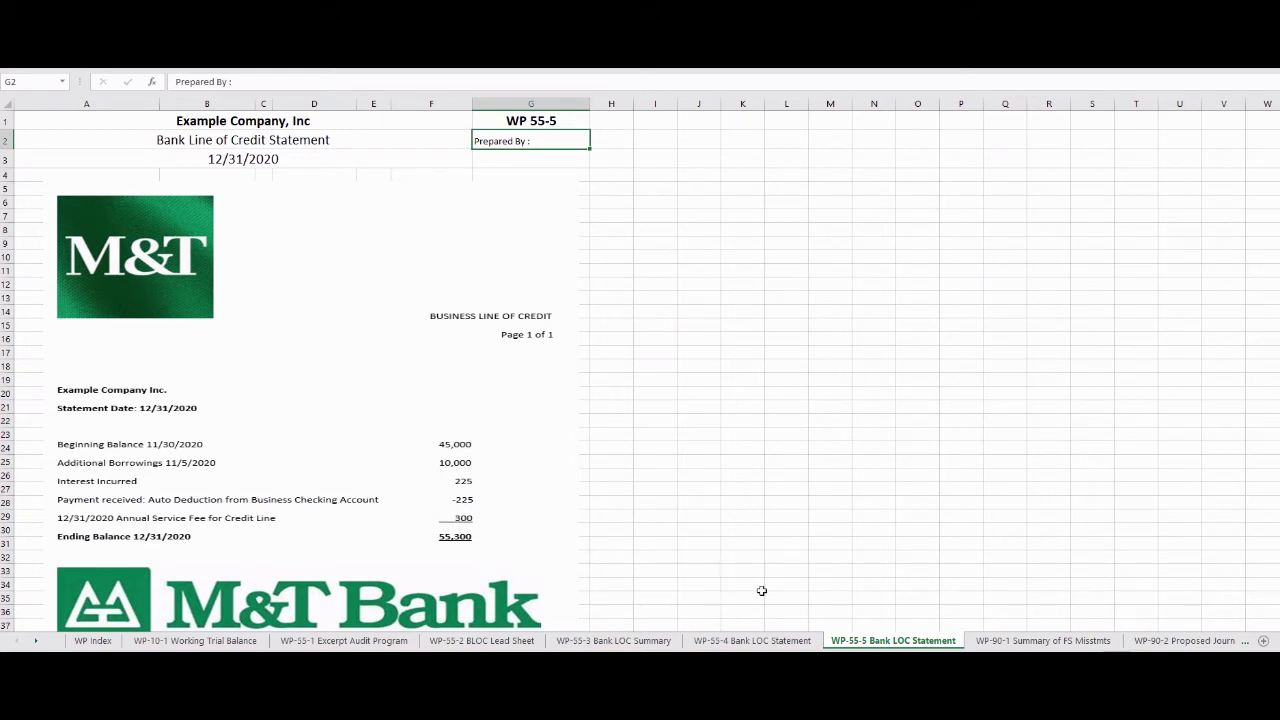
click(616, 641)
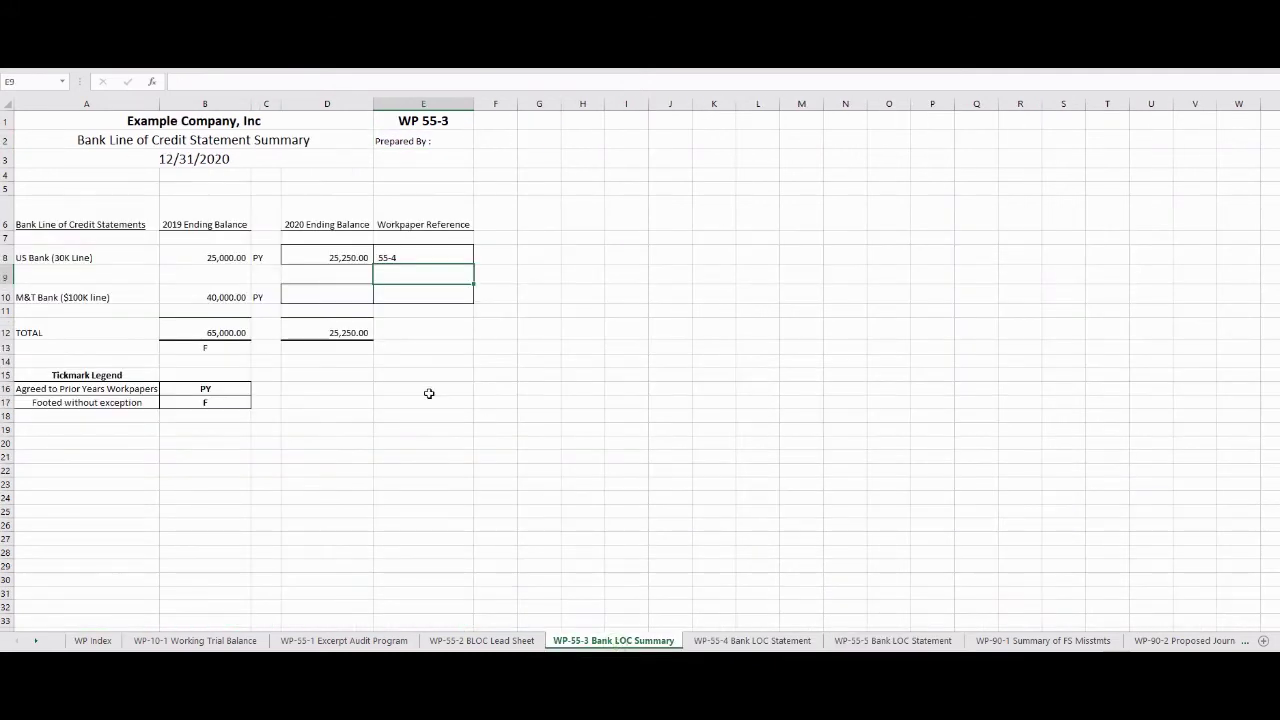
click(334, 290)
text(55300)
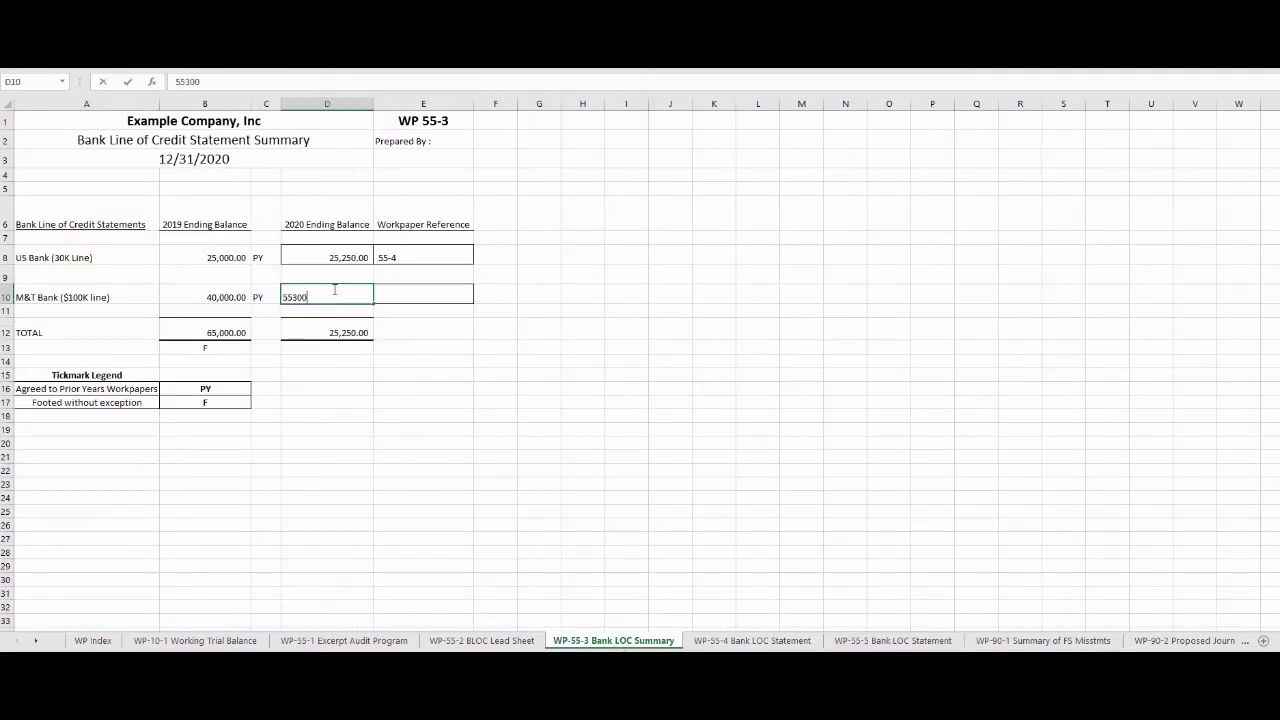
key(ctrl+Return)
click(608, 468)
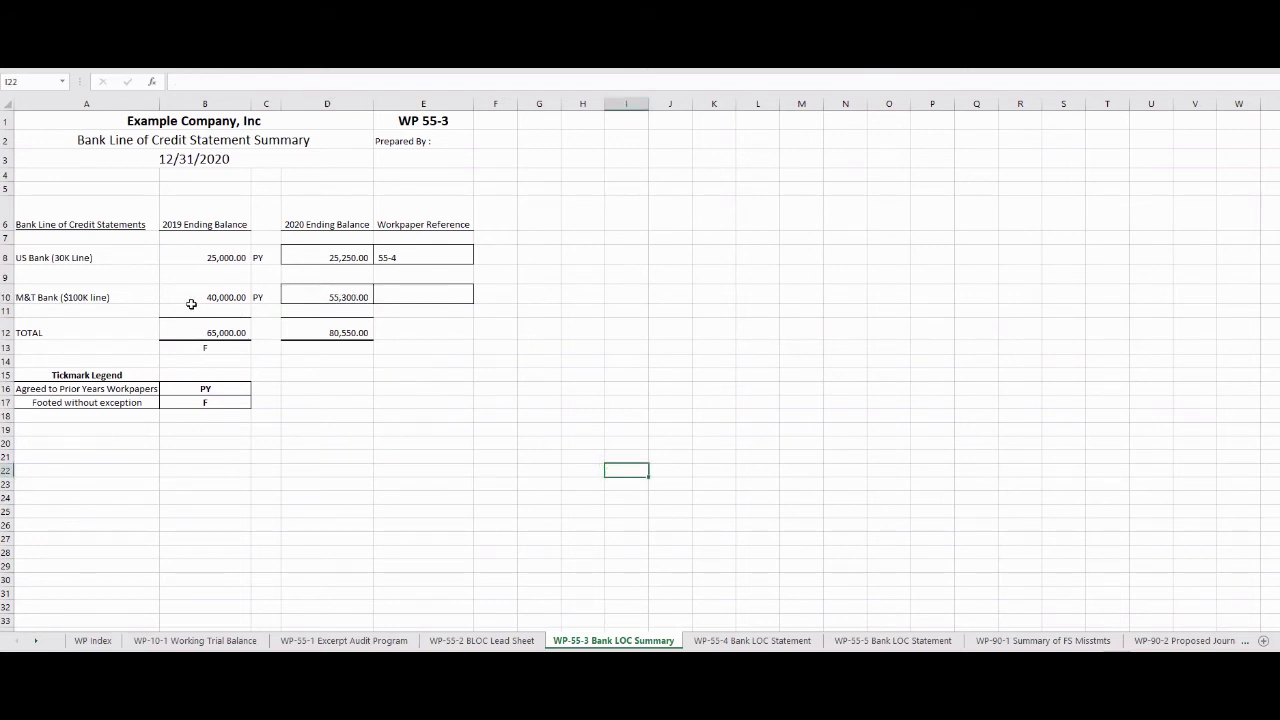
Enter 55-5 as the workpaper reference for the M&T Bank line.
click(418, 297)
text('55-)
text(5)
key(Return)
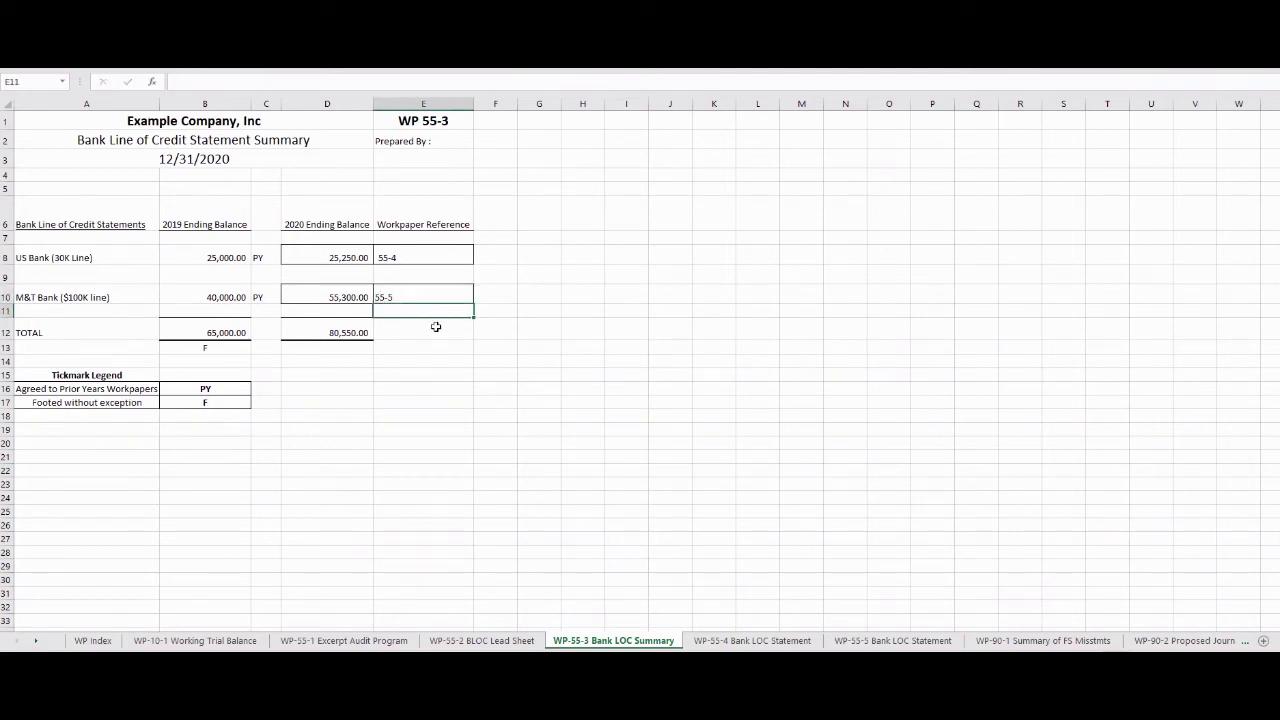
Check the summary's 2020 total and enter 550 as the Bank Line of Credit's net adjustment on the WP 55-2 lead sheet.
click(345, 333)
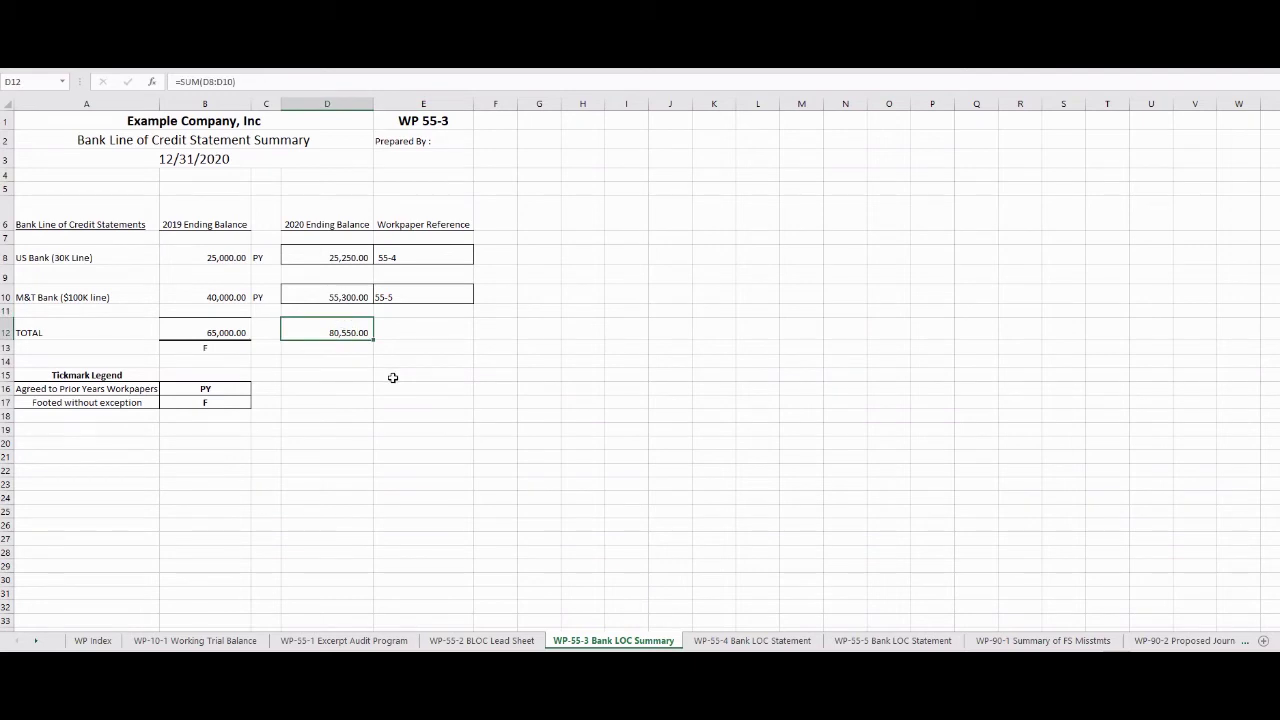
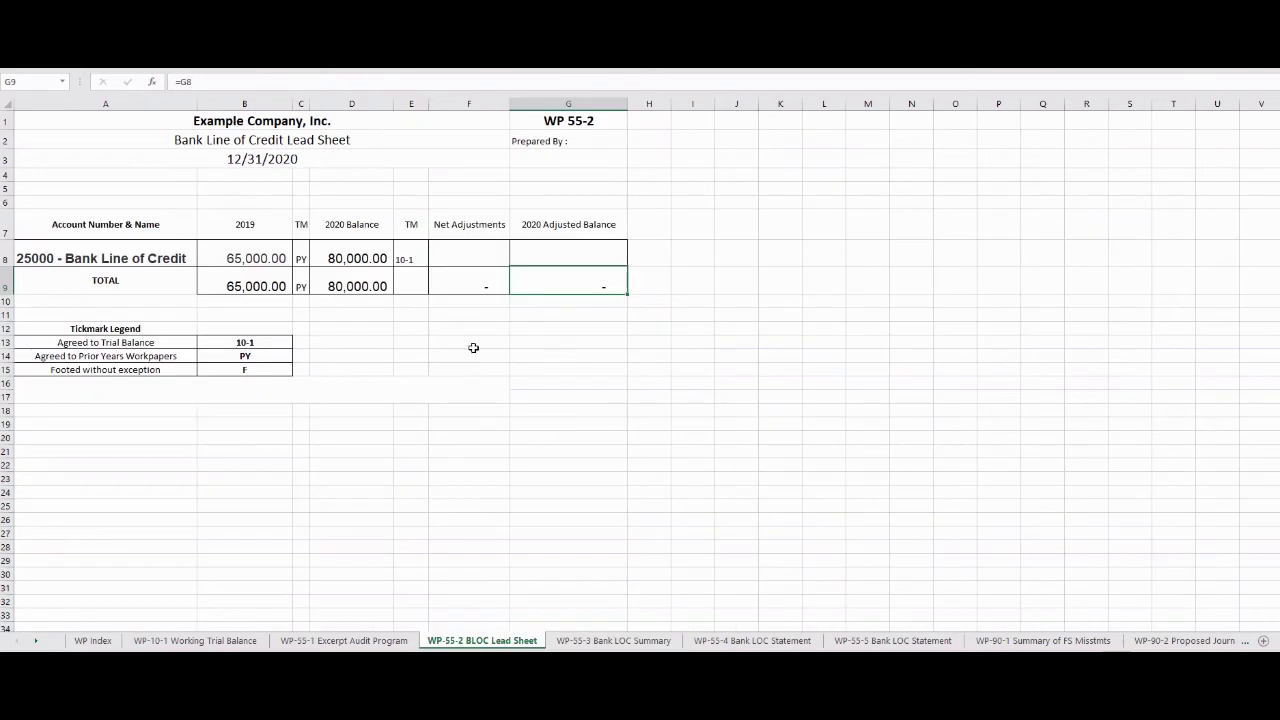
click(485, 251)
text(550)
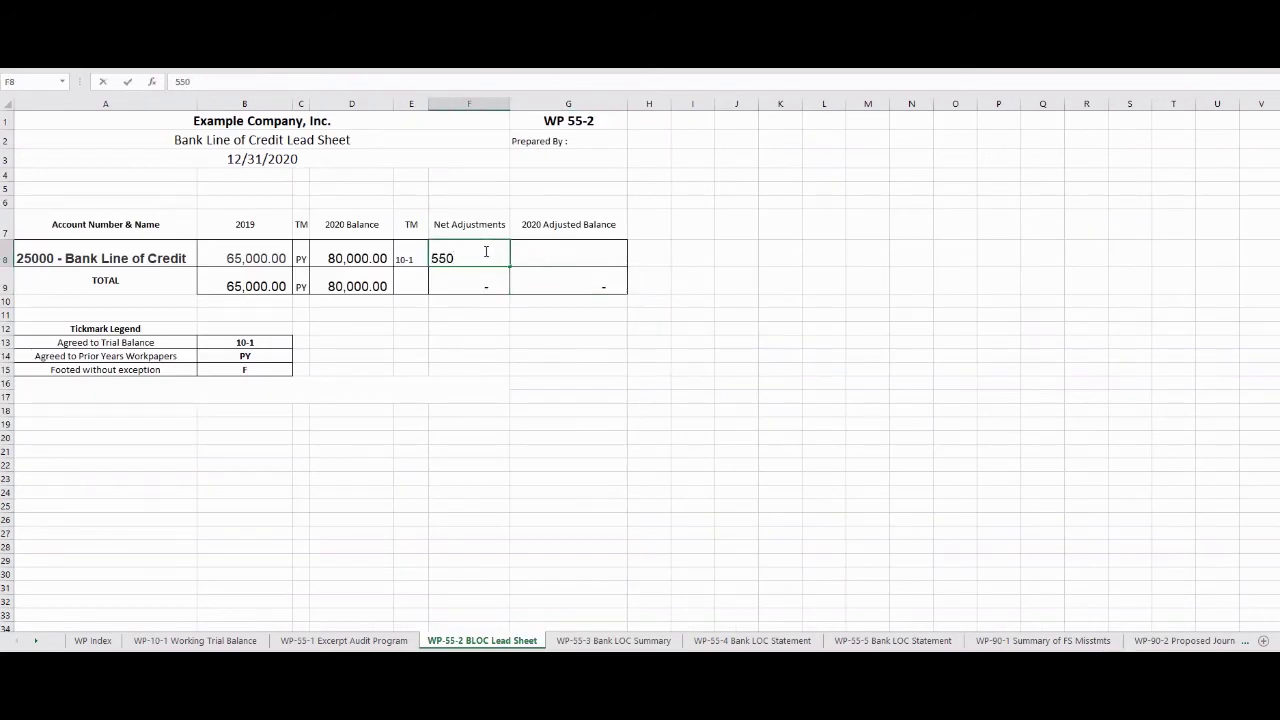
key(Return)
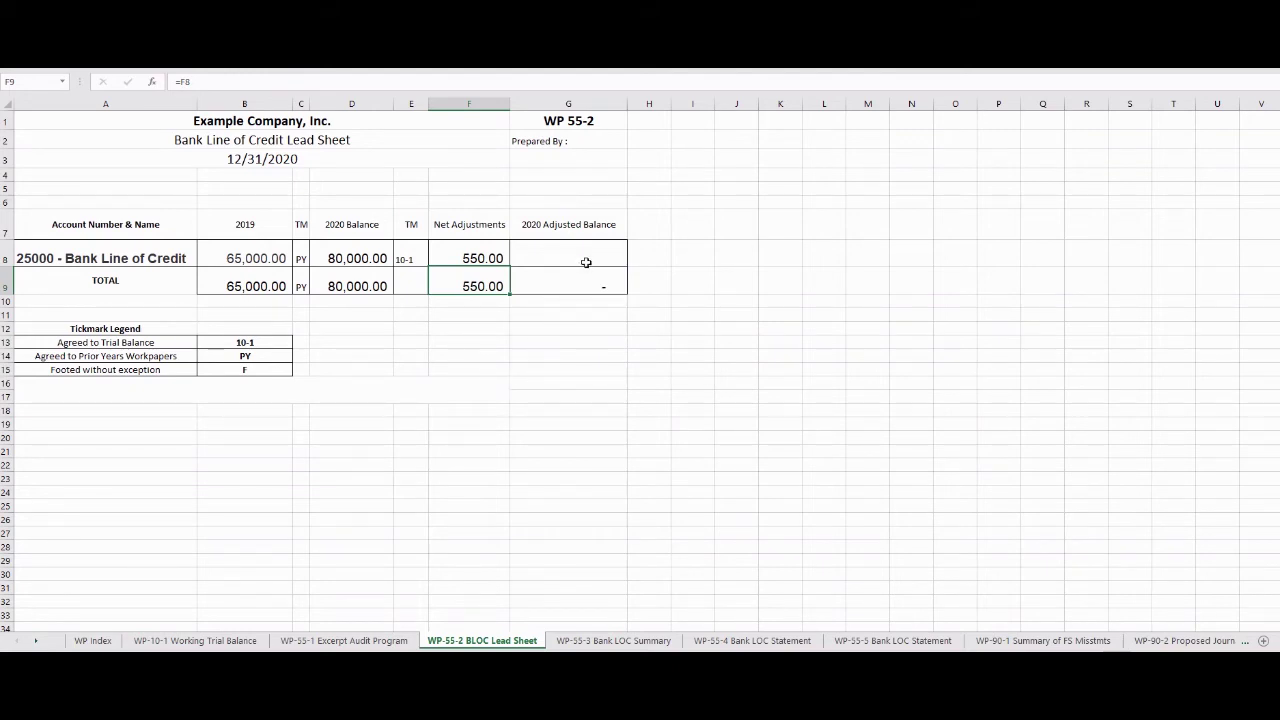
Enter 80550 as the 2020 adjusted balance of the Bank Line of Credit account.
click(588, 252)
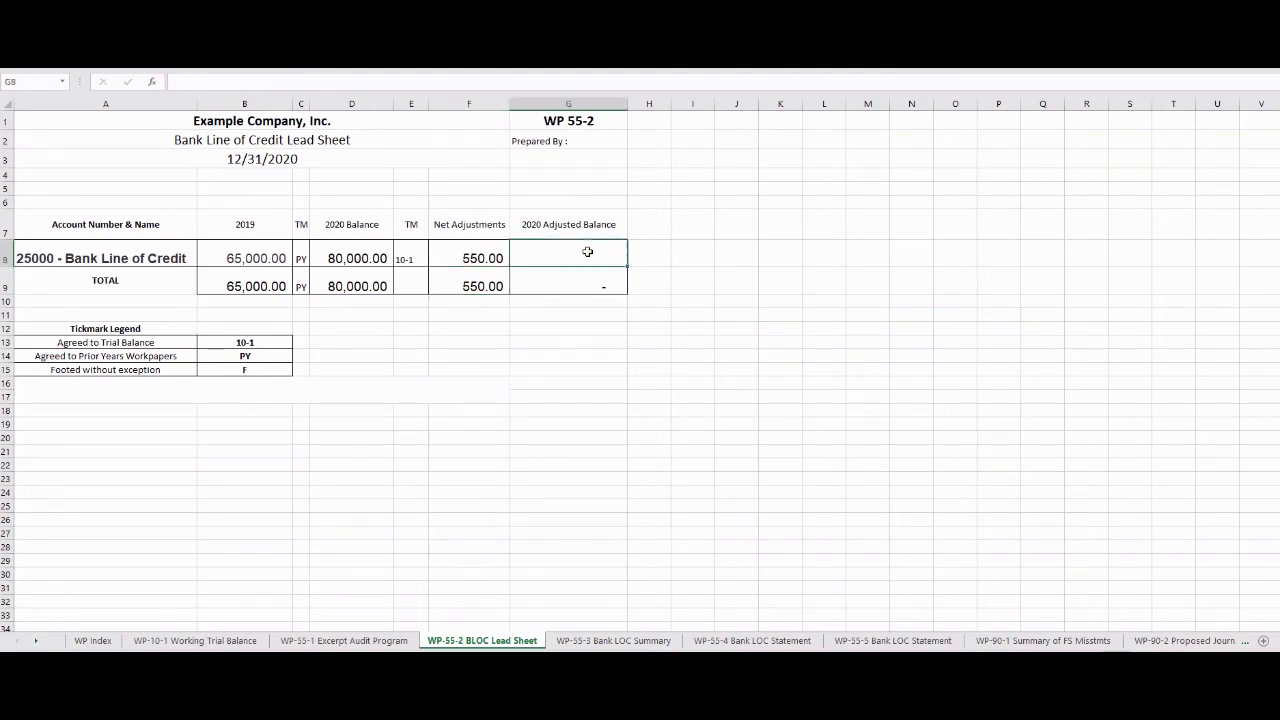
text(80550)
key(Return)
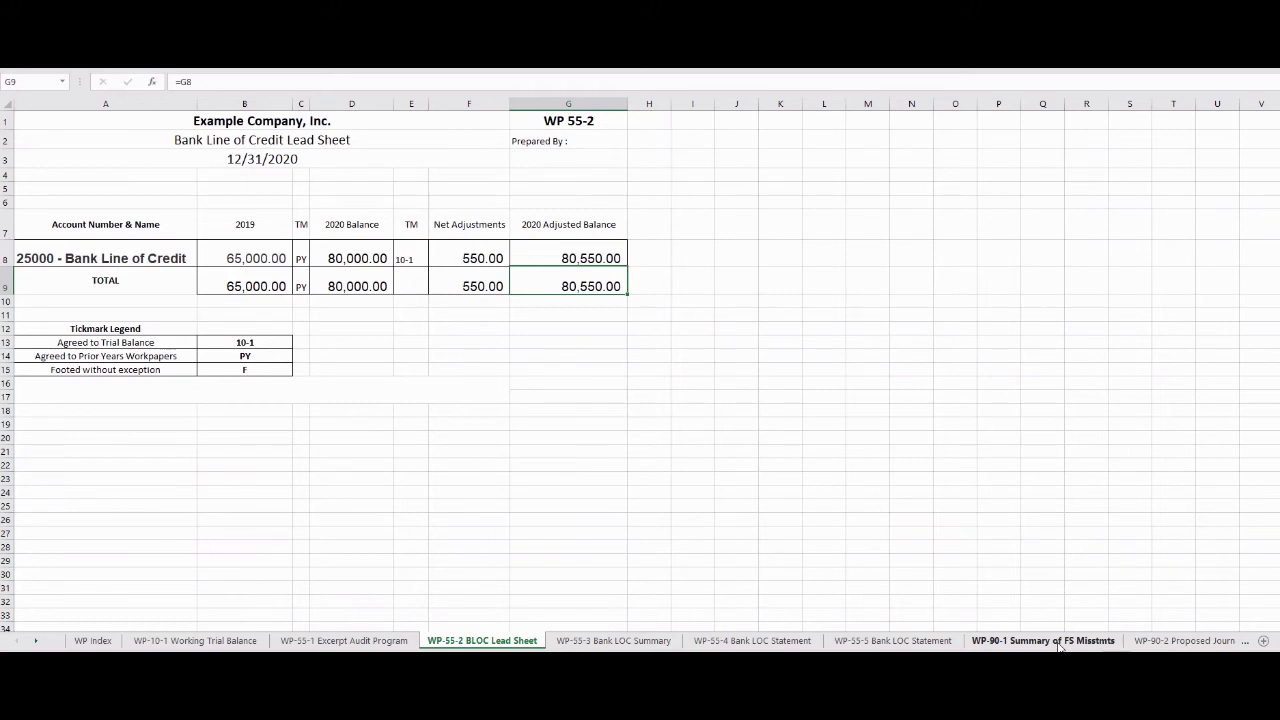
On the WP 90-2 proposed journal entry sheet, enter the line dated 12/31/2020 debiting Bank Service Fees for 550.
click(1156, 646)
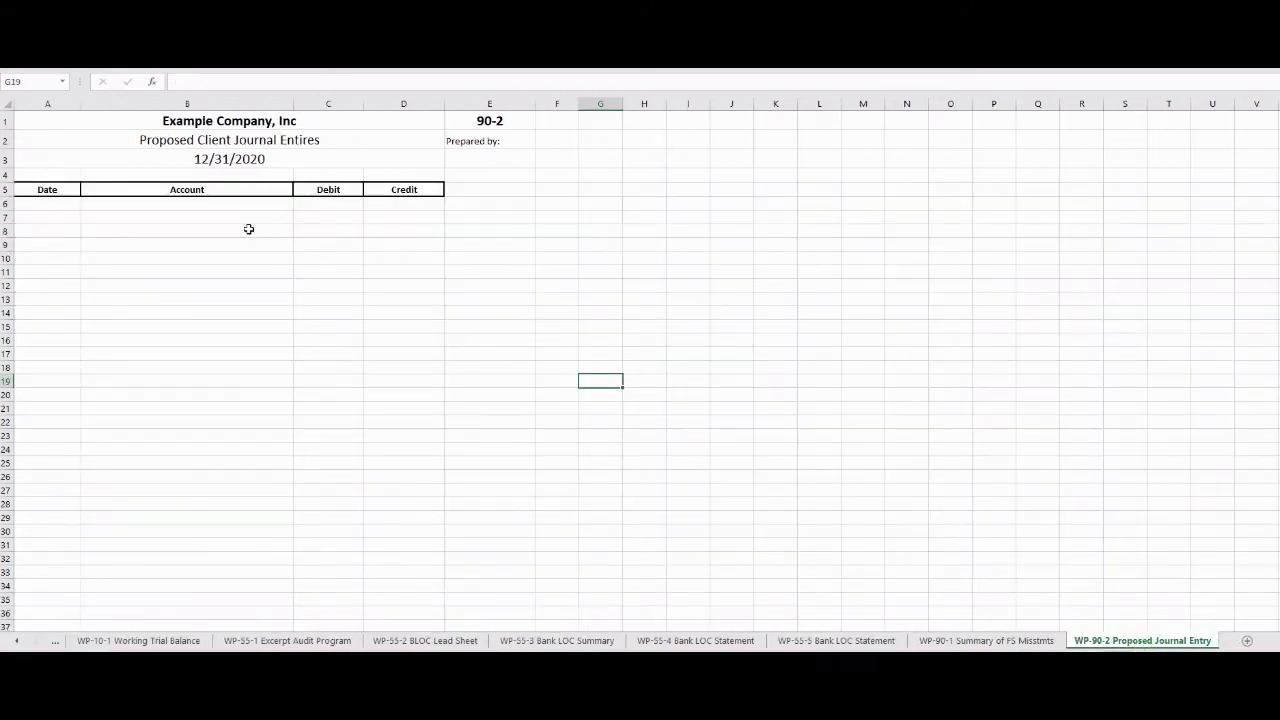
click(76, 206)
text(12/31/2020)
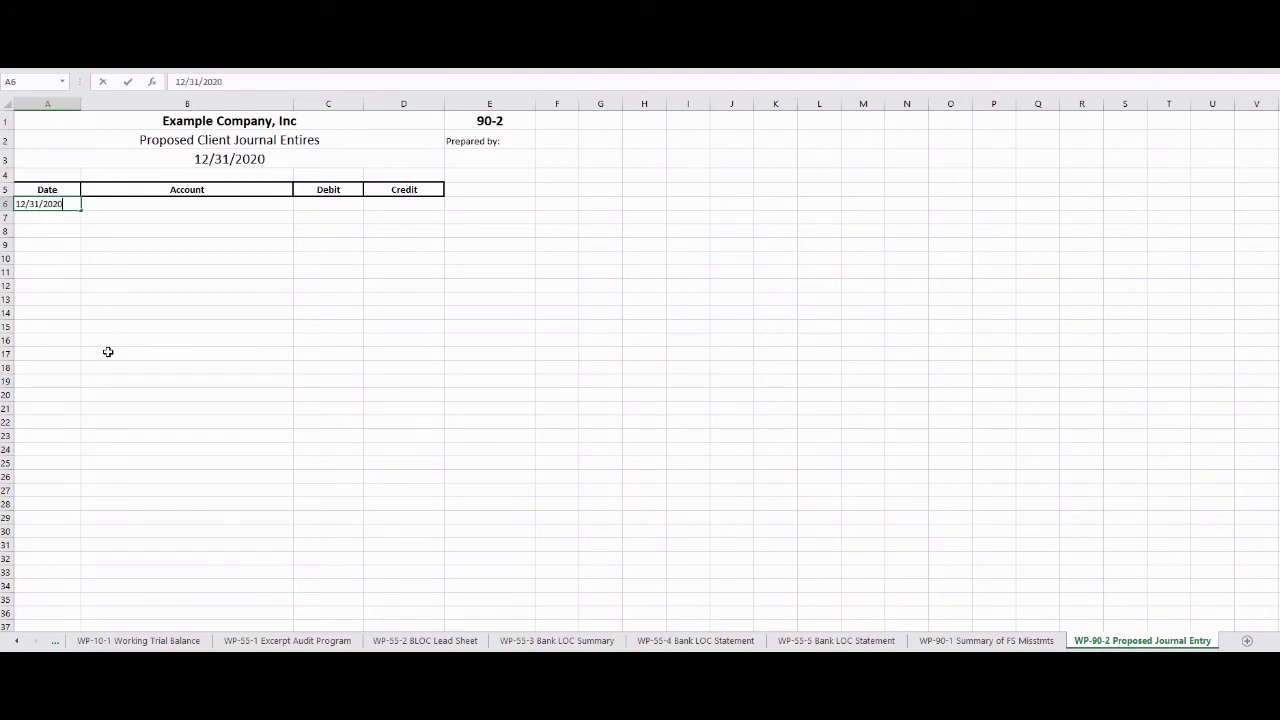
key(Return)
key(Up)
key(Right)
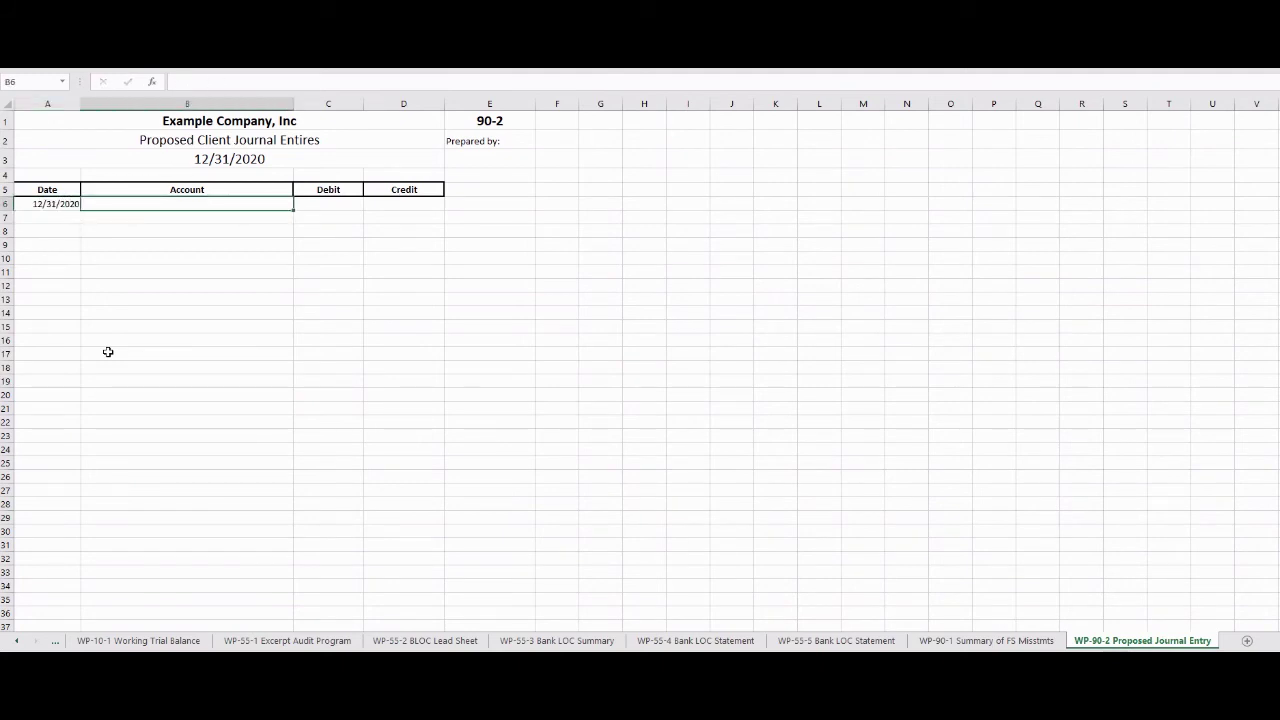
text(Bank Service Fees)
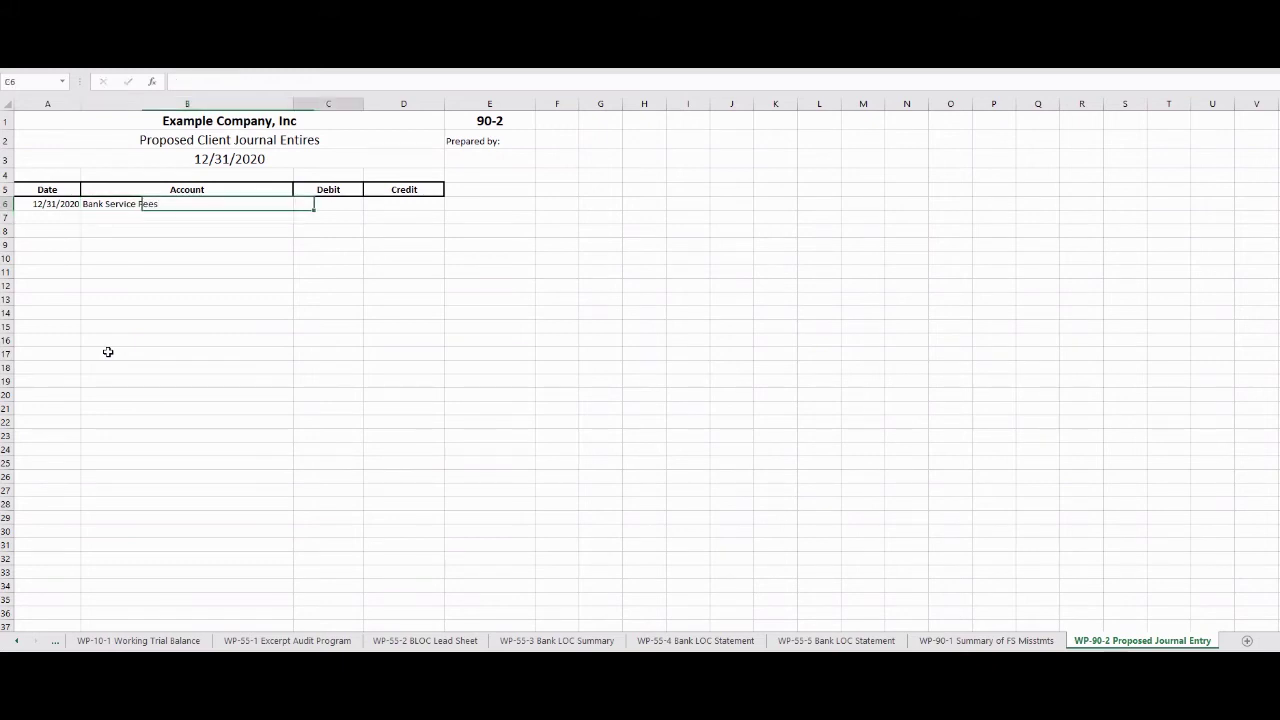
key(Tab)
text(550)
key(Return)
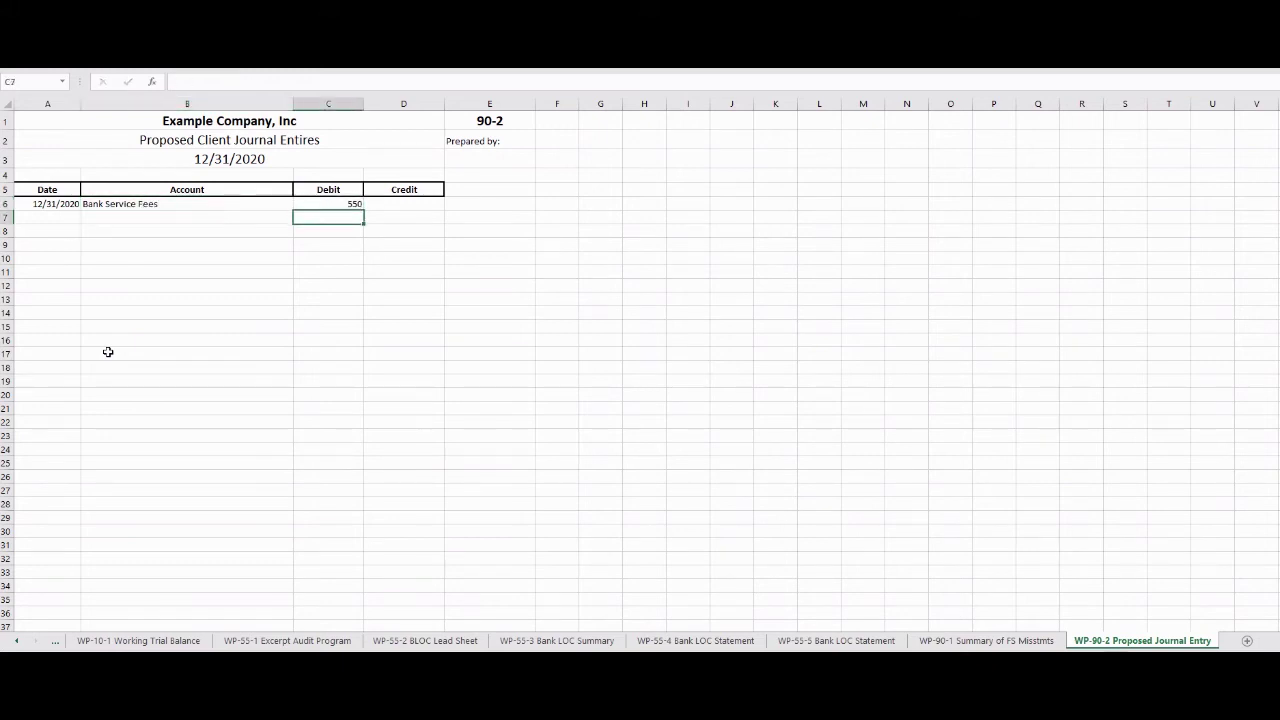
Add the offsetting line to the proposed journal entry, crediting Bank LOC for 550.
key(Left)
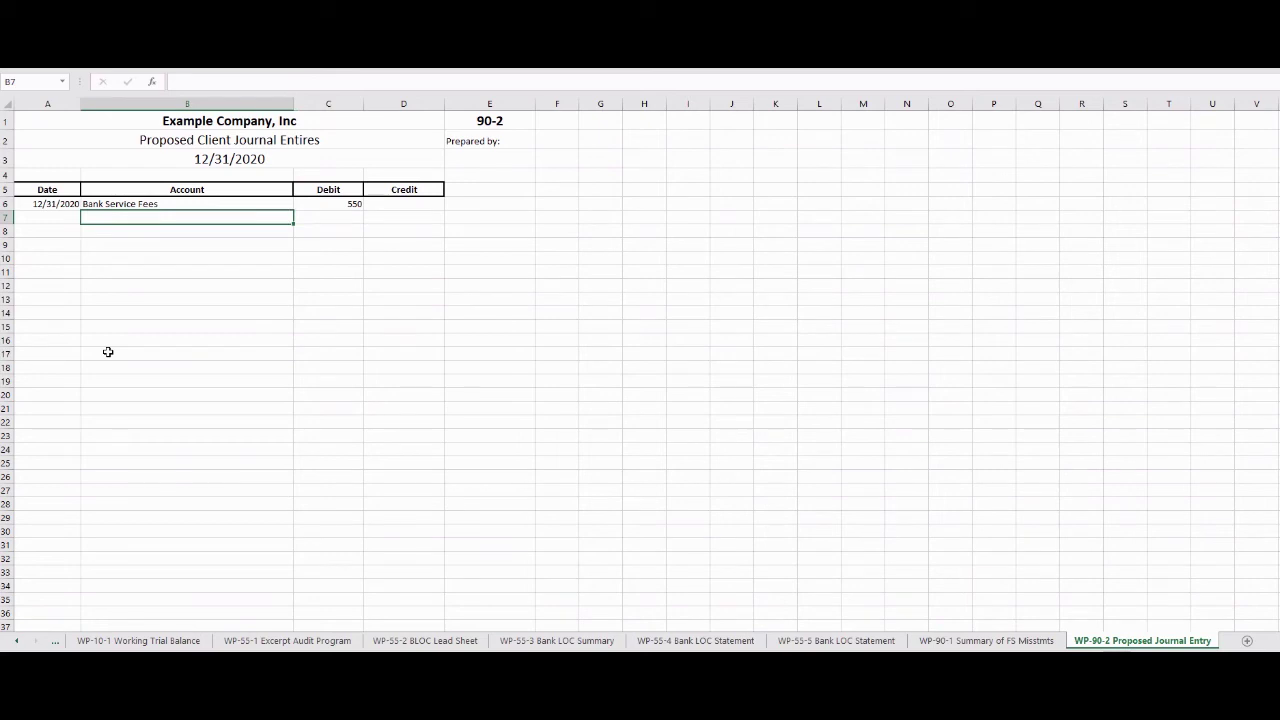
text(Ban)
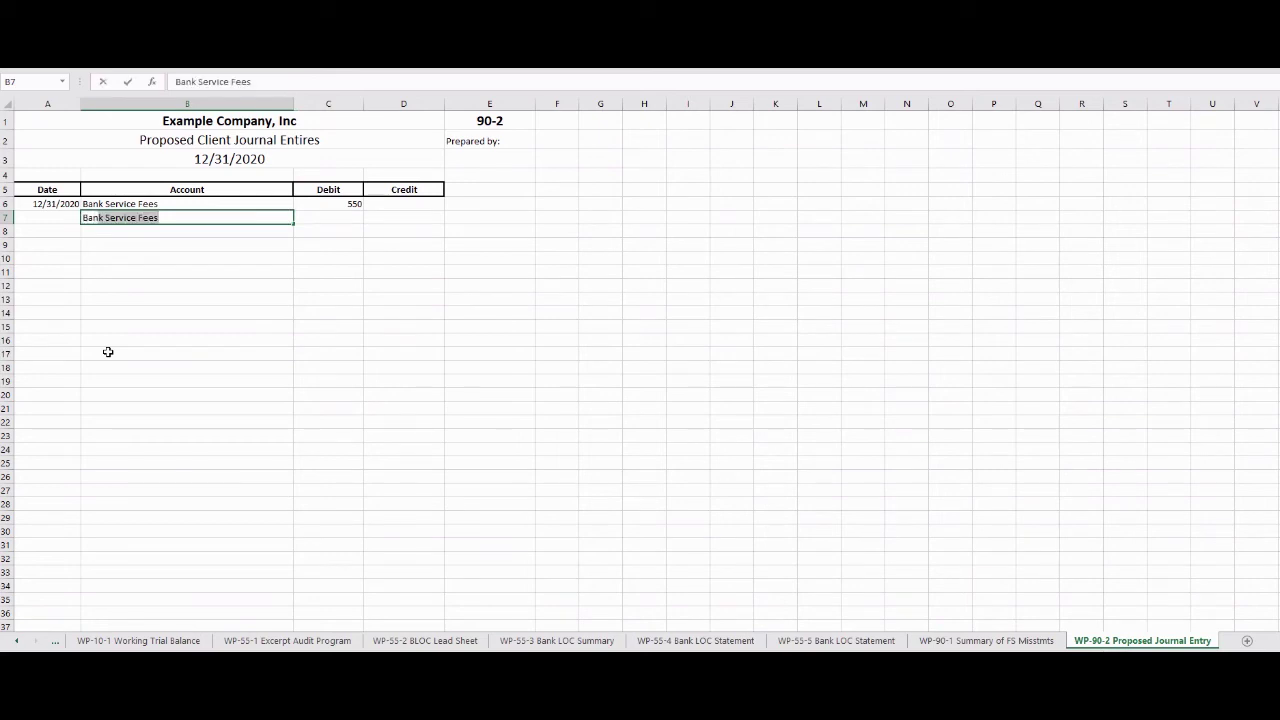
text(k LOC)
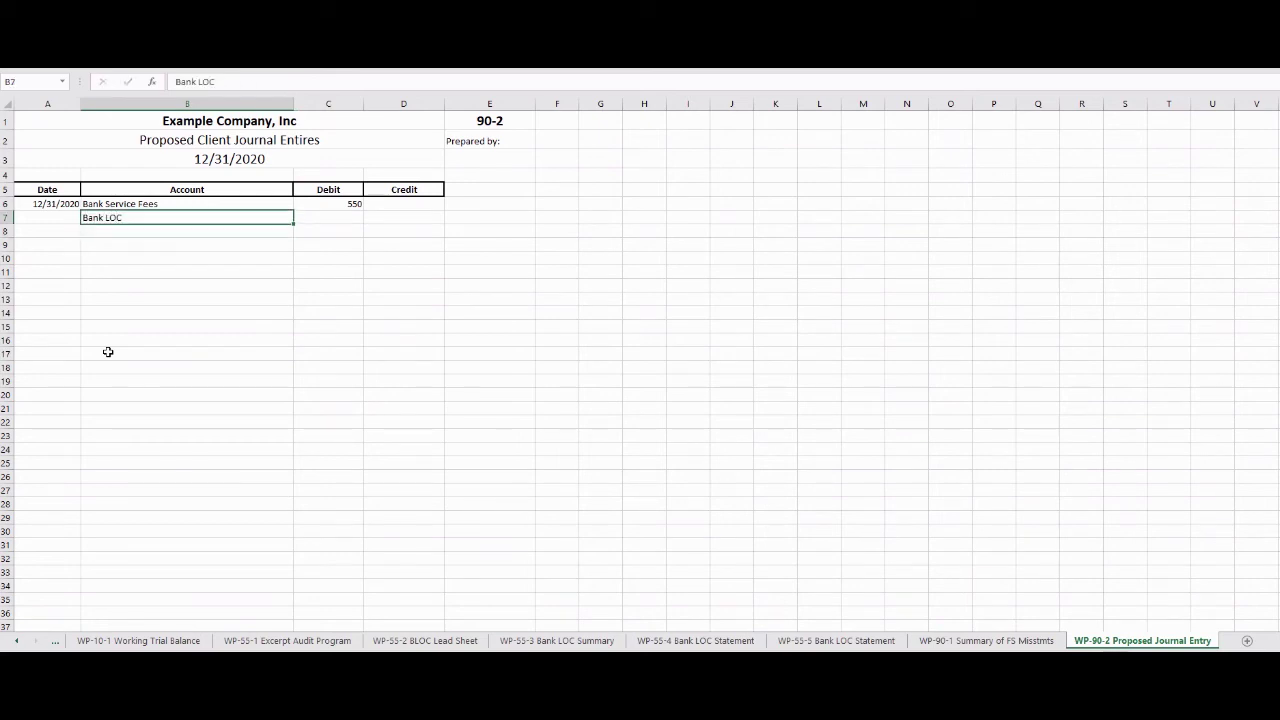
key(Tab)
key(Tab)
text(55)
key(Return)
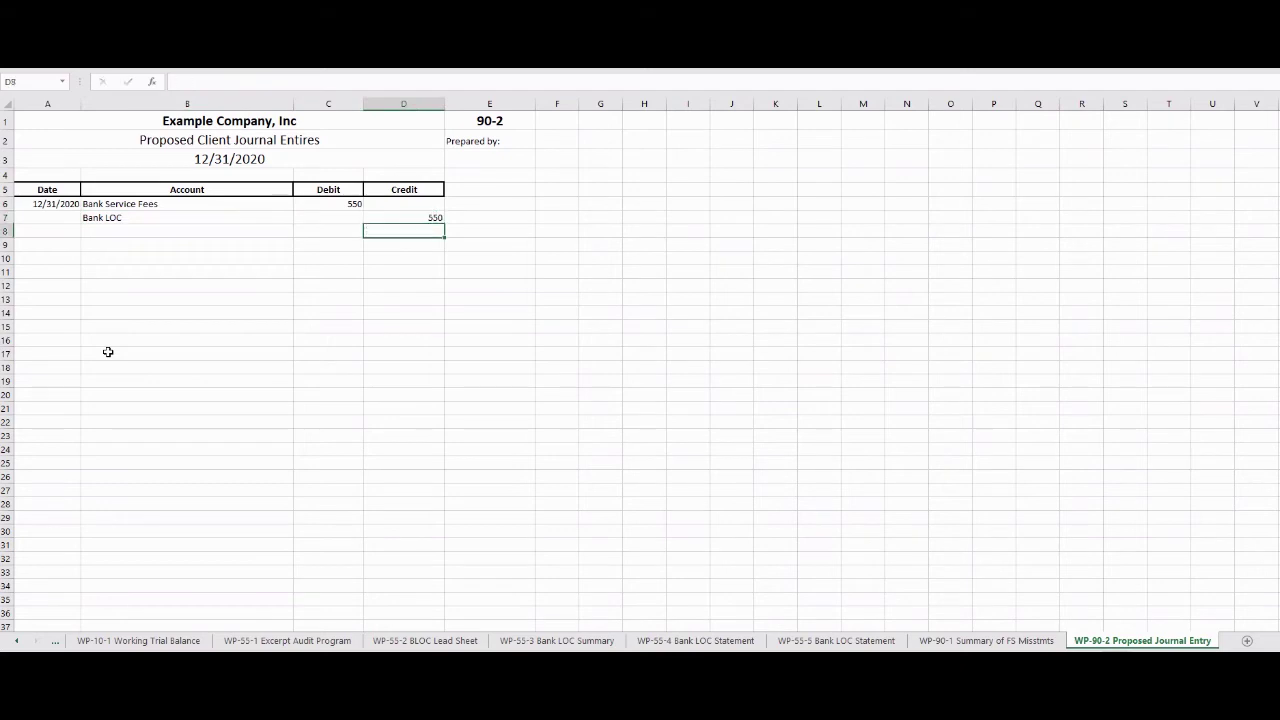
Add the preparer's initials to the Prepared by field of the WP 90-2 sheet.
click(462, 141)
click(260, 81)
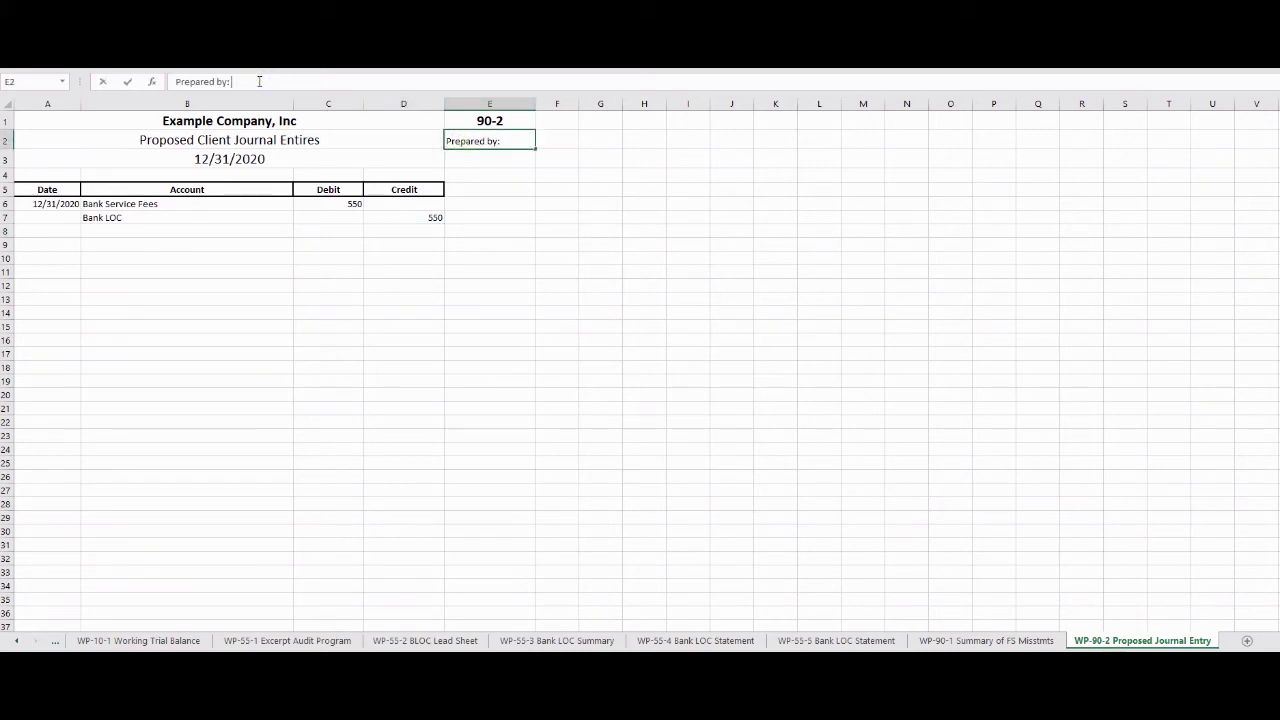
text(TCH)
key(Return)
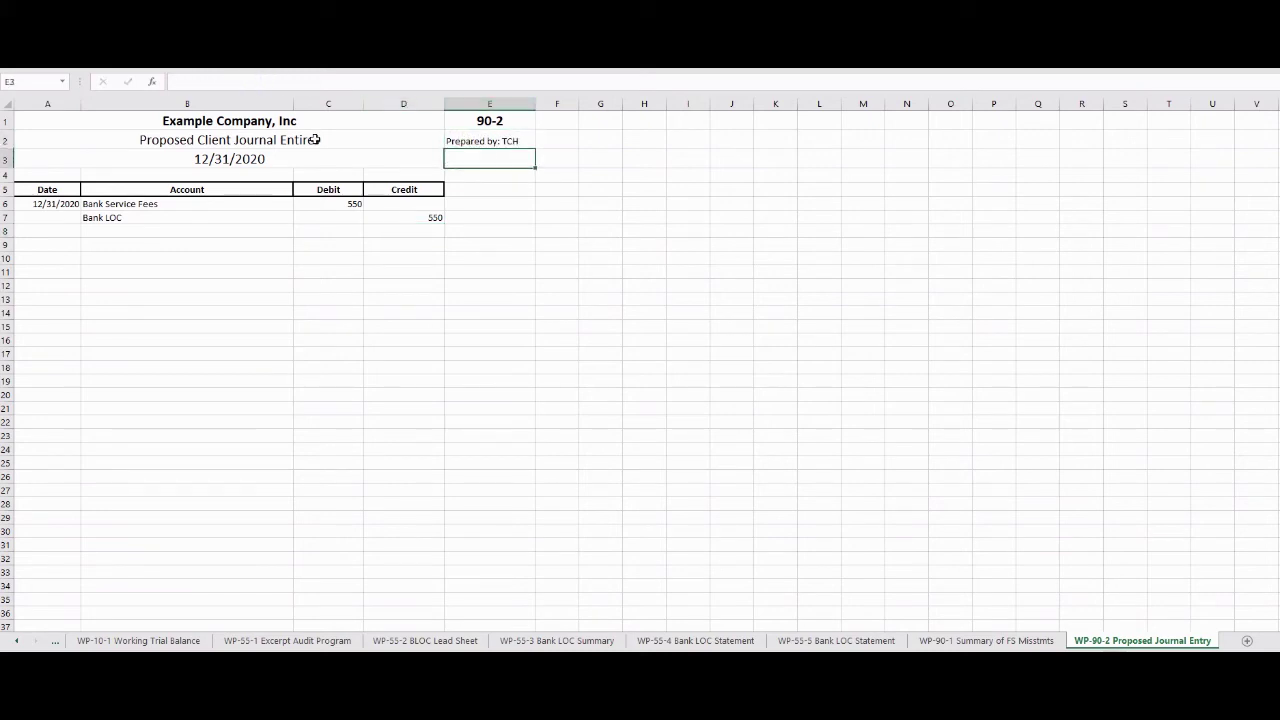
Add the preparer's initials to the Prepared By fields of the WP 55-5, WP 55-4 and WP 55-3 workpapers.
click(998, 644)
click(840, 641)
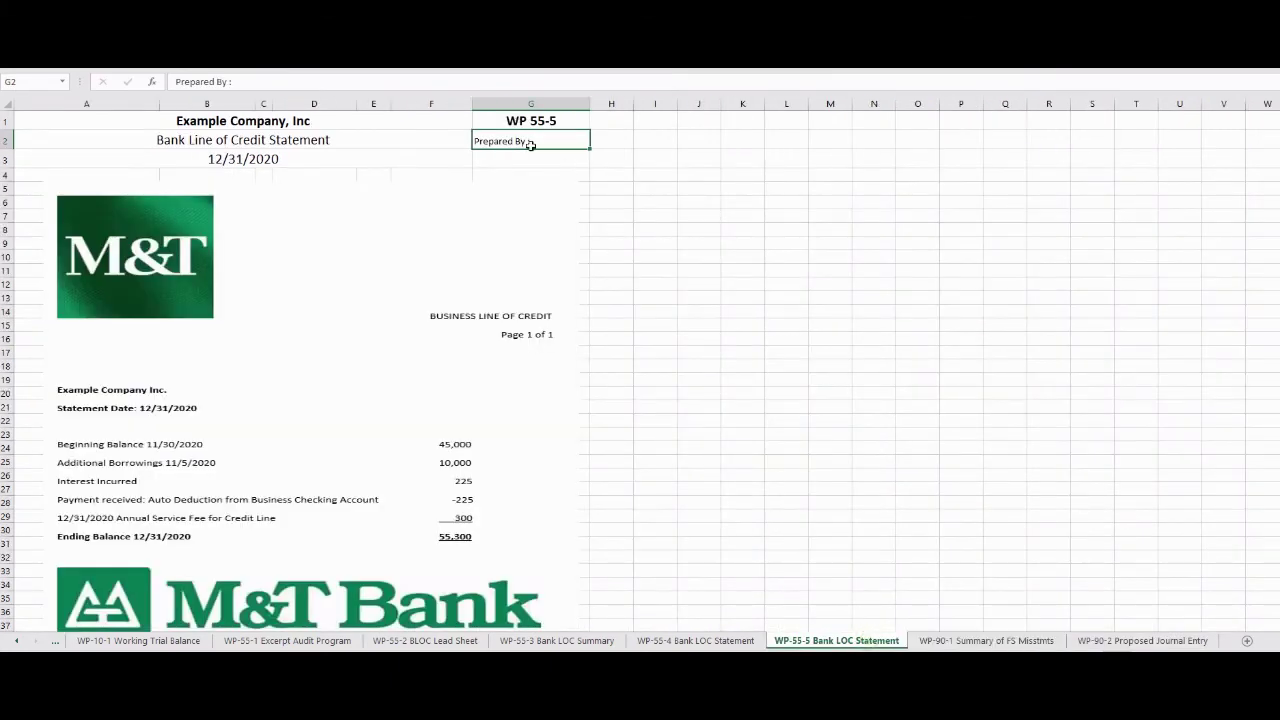
click(303, 86)
text(TCH)
key(Return)
key(ctrl+Page_Up)
key(ctrl+Page_Up)
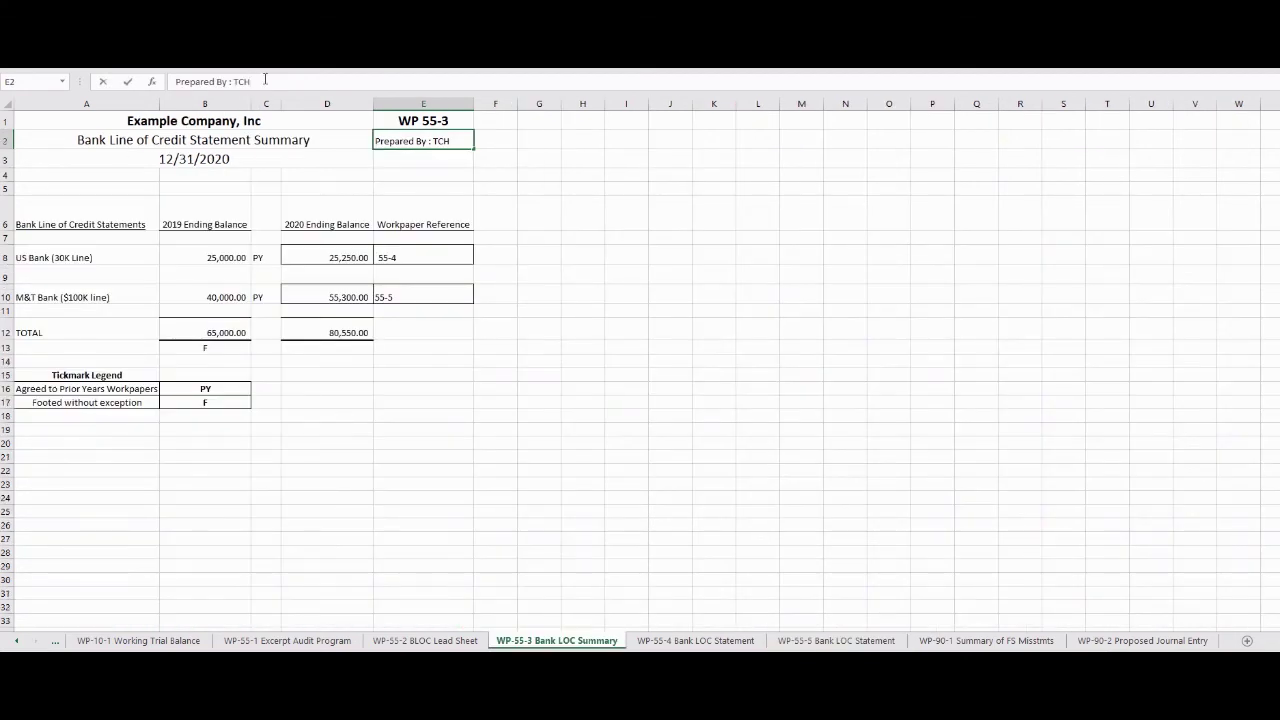
key(Return)
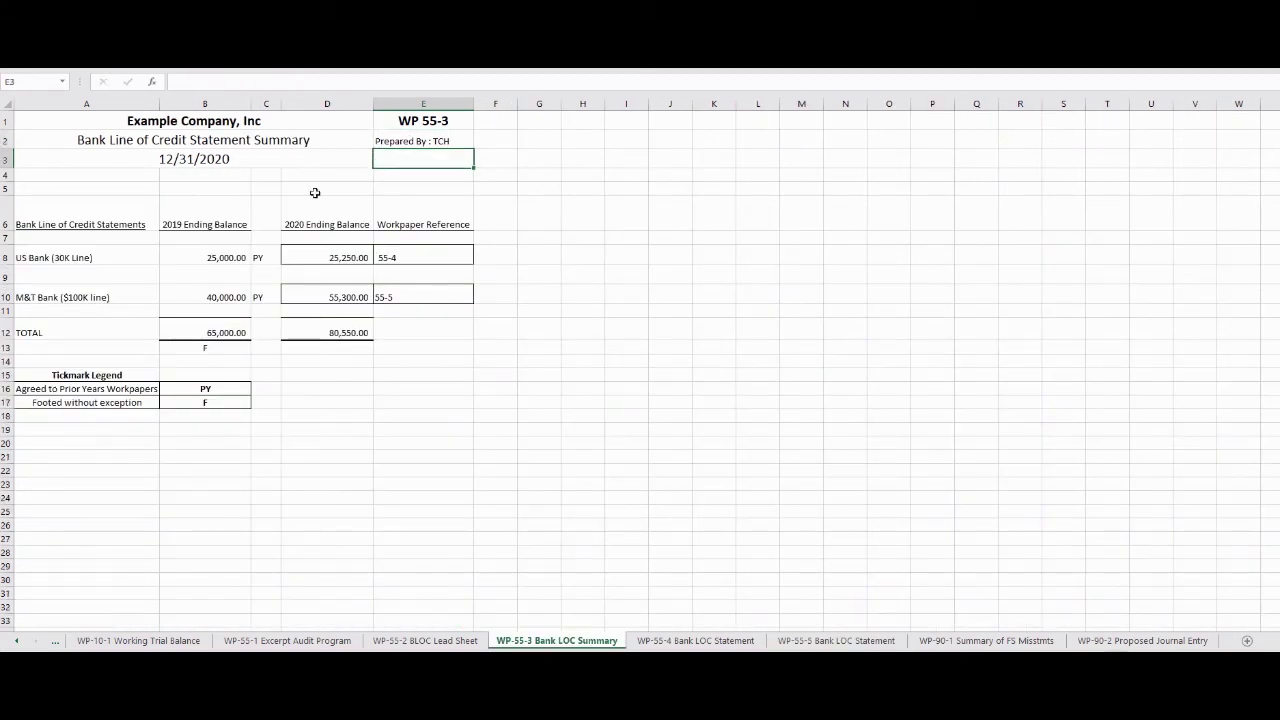
Add the preparer's initials to the Prepared By field of the WP 55-2 Bank Line of Credit lead sheet.
click(690, 641)
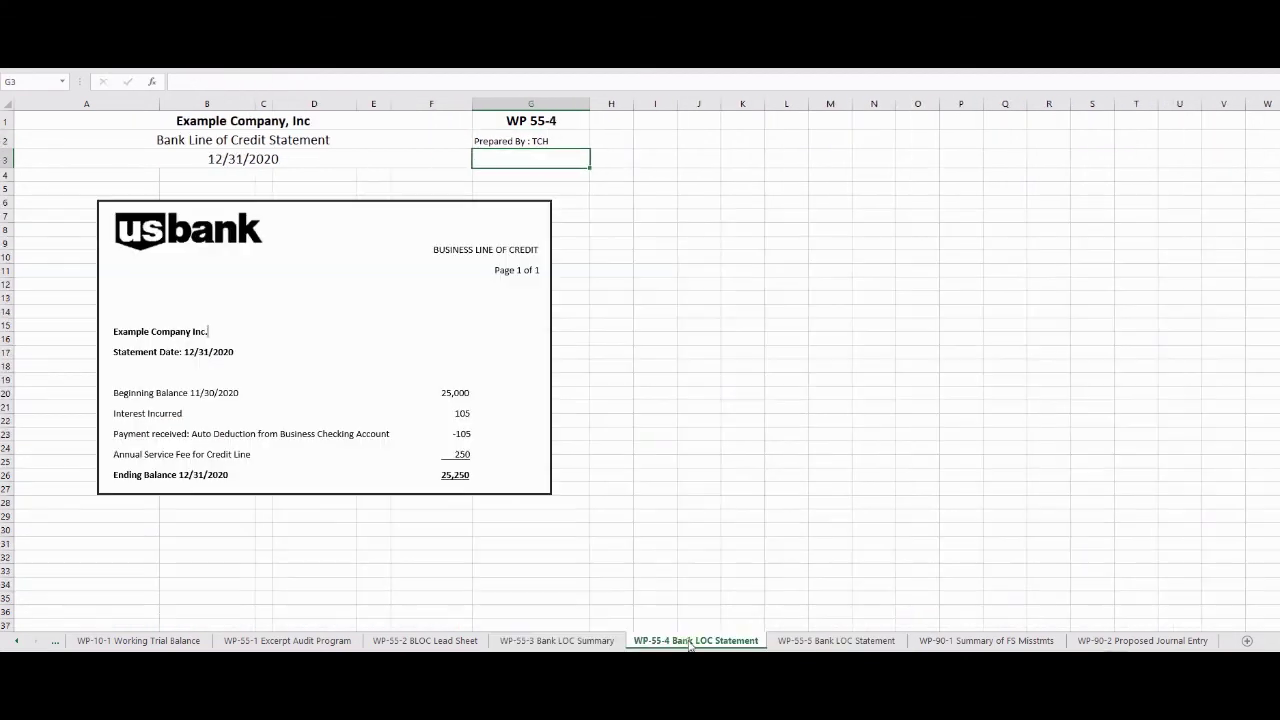
click(560, 642)
click(453, 644)
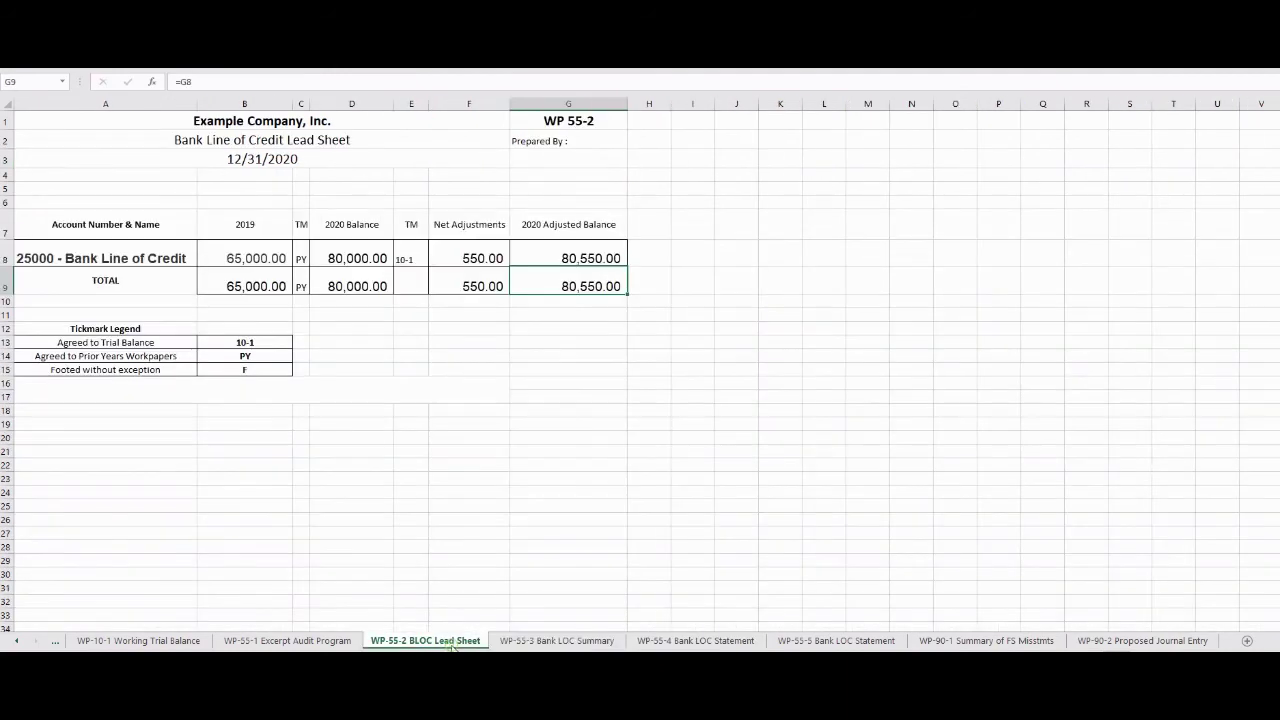
click(566, 143)
click(306, 84)
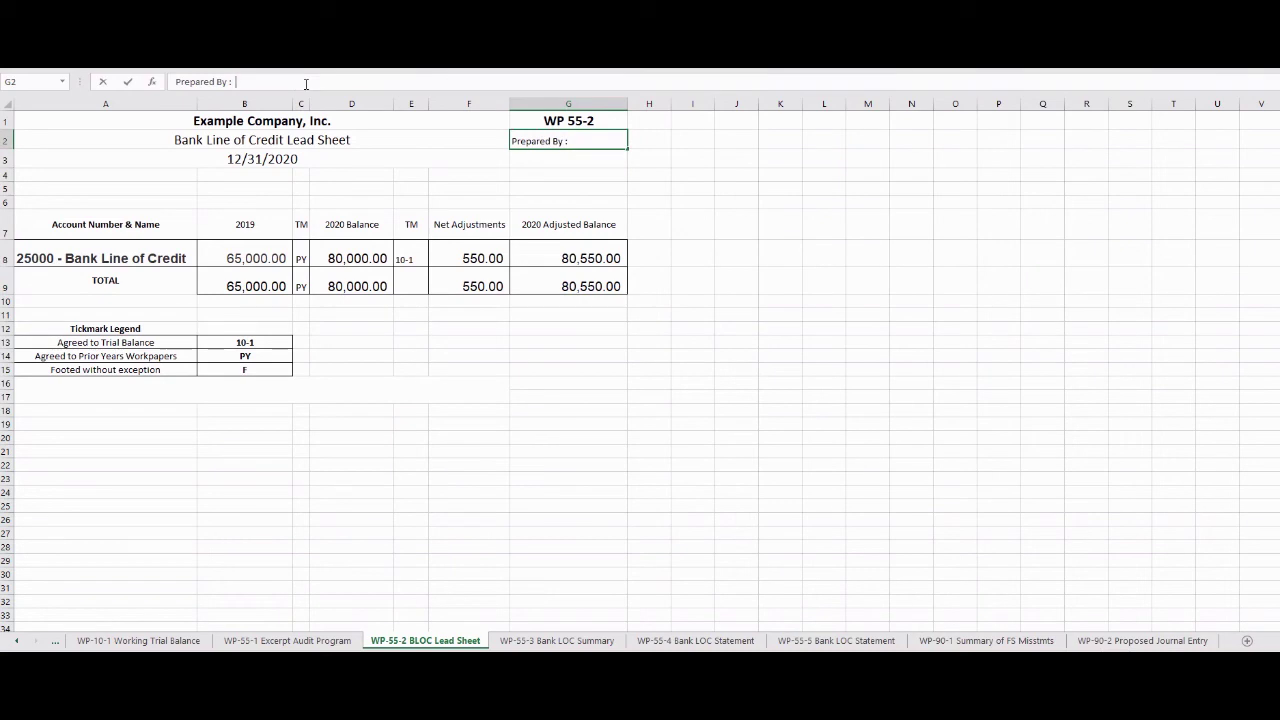
text(TCH)
key(Return)
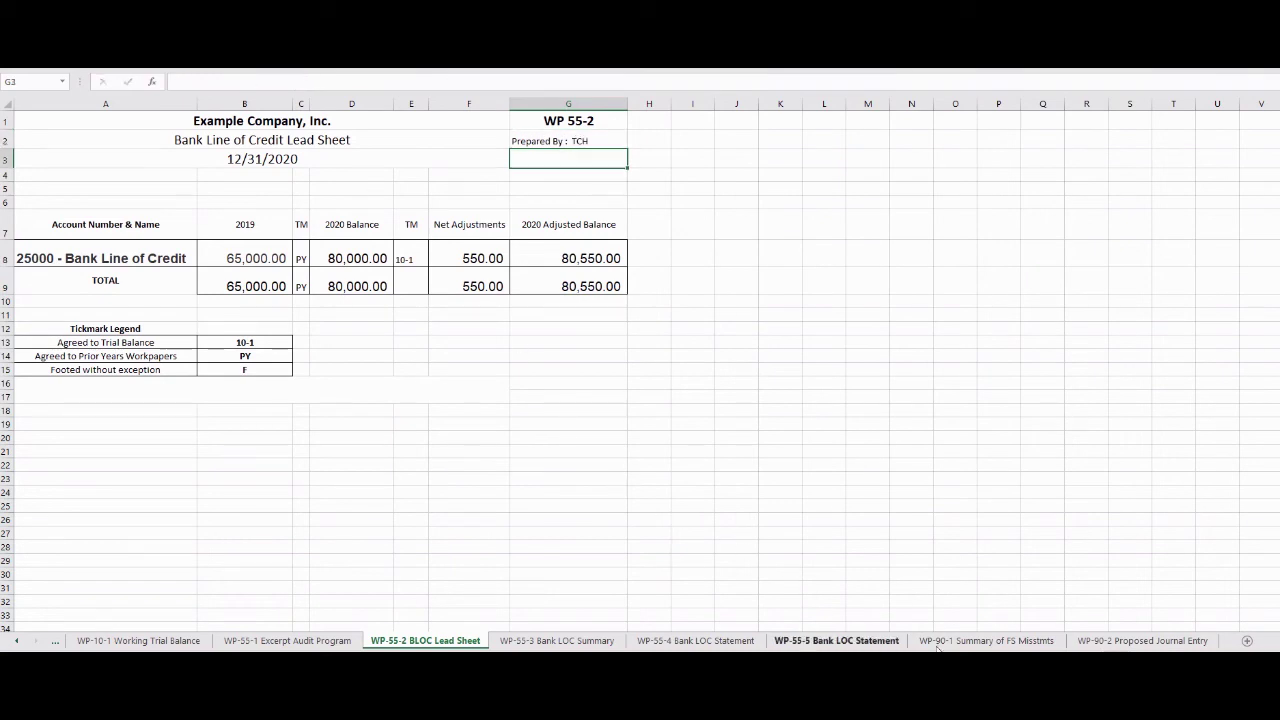
Review the proposed journal entry and enter "Lack of Recording Bank Service fees" as the misstatement description on the WP 90-1 summary.
click(1143, 641)
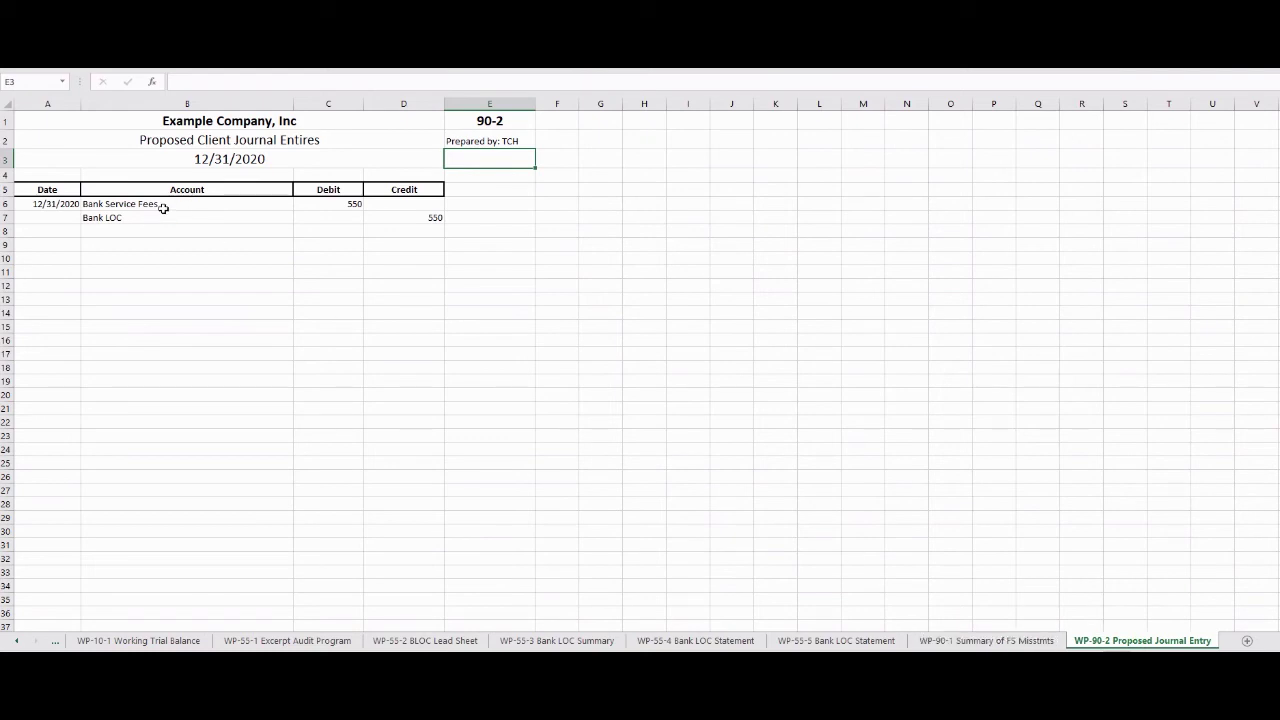
click(983, 641)
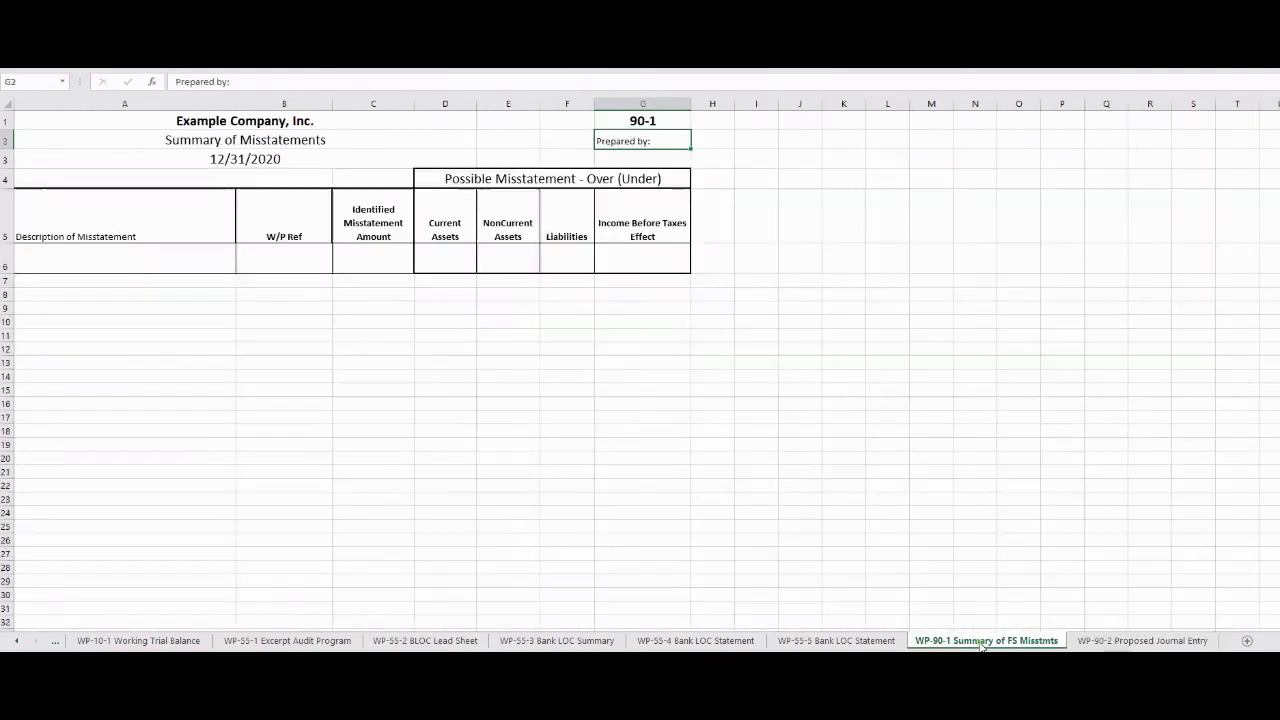
click(78, 270)
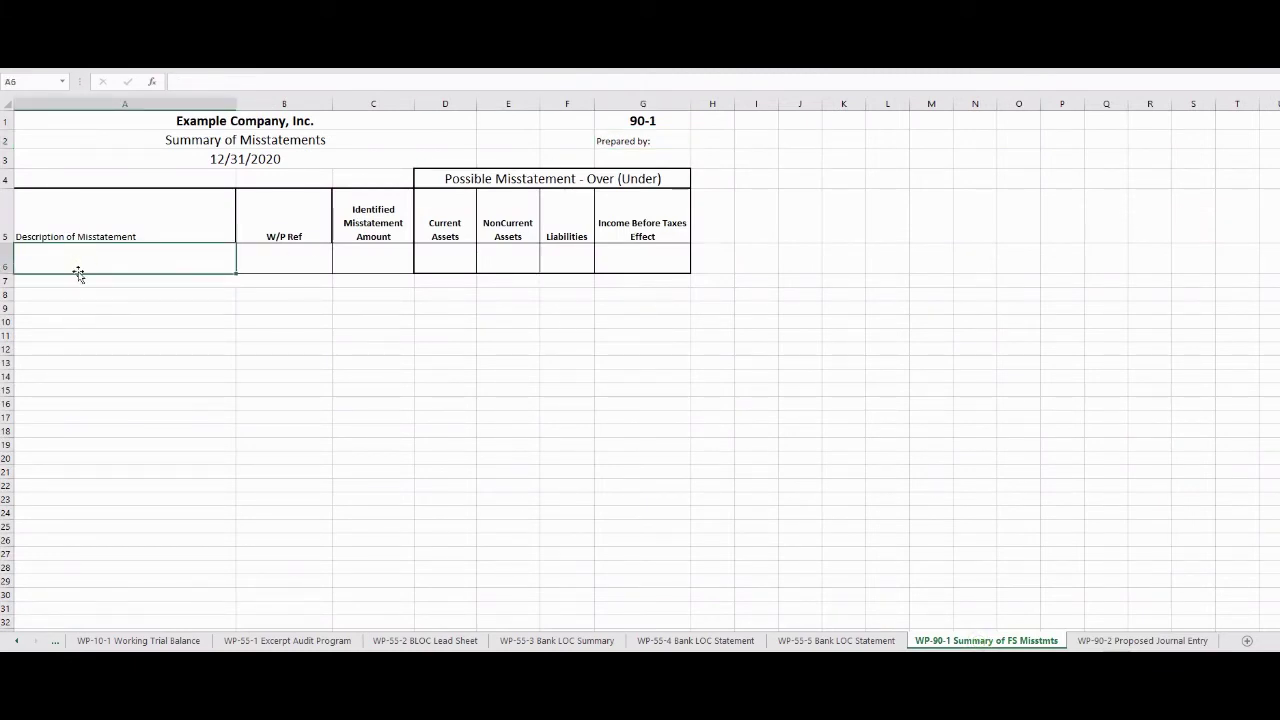
text(Lack of Recording B)
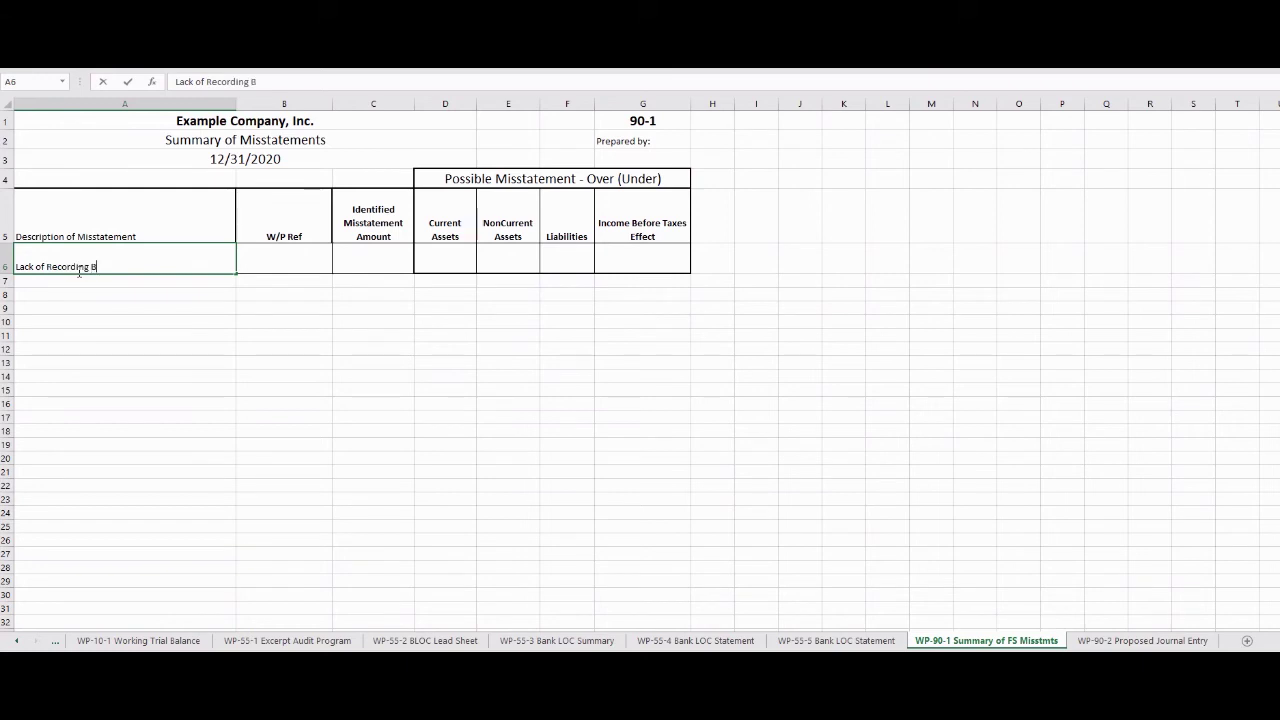
text(ank Service fees)
key(Tab)
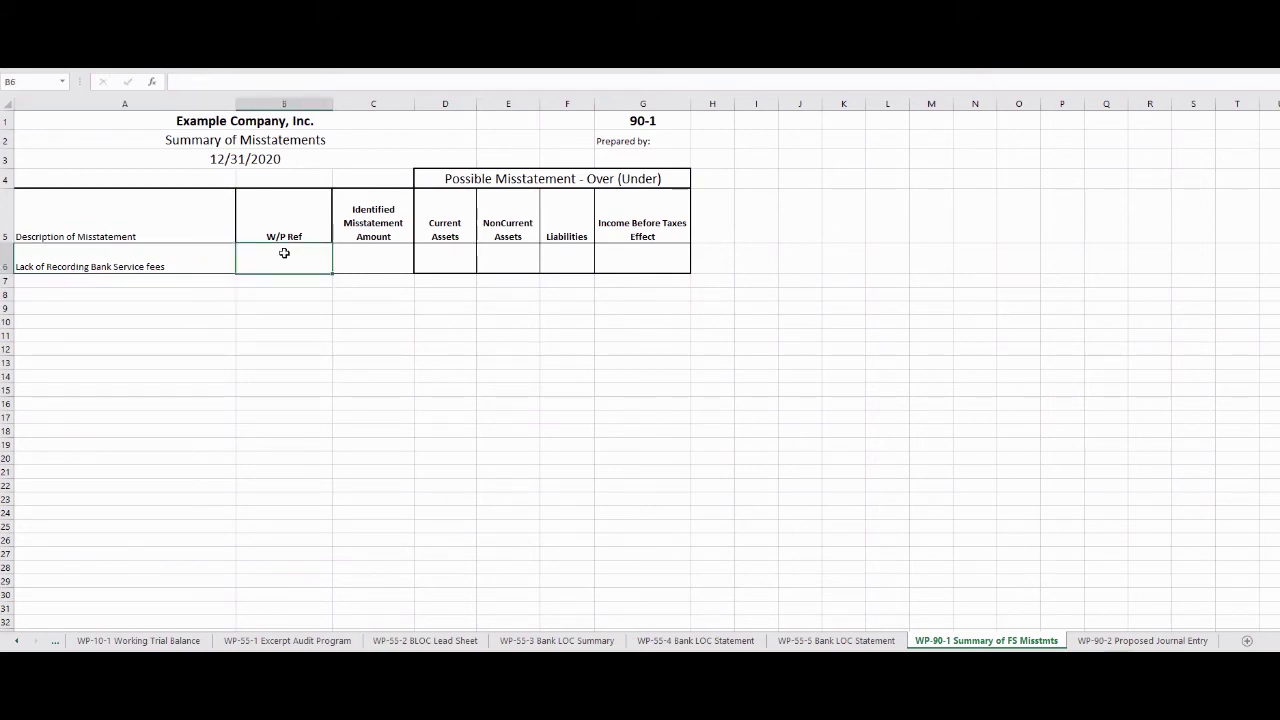
Enter 55-2 as the misstatement's workpaper reference, checking it against the lead sheet, and 550 as the identified misstatement amount.
text(55-2)
key(Return)
click(284, 253)
click(427, 640)
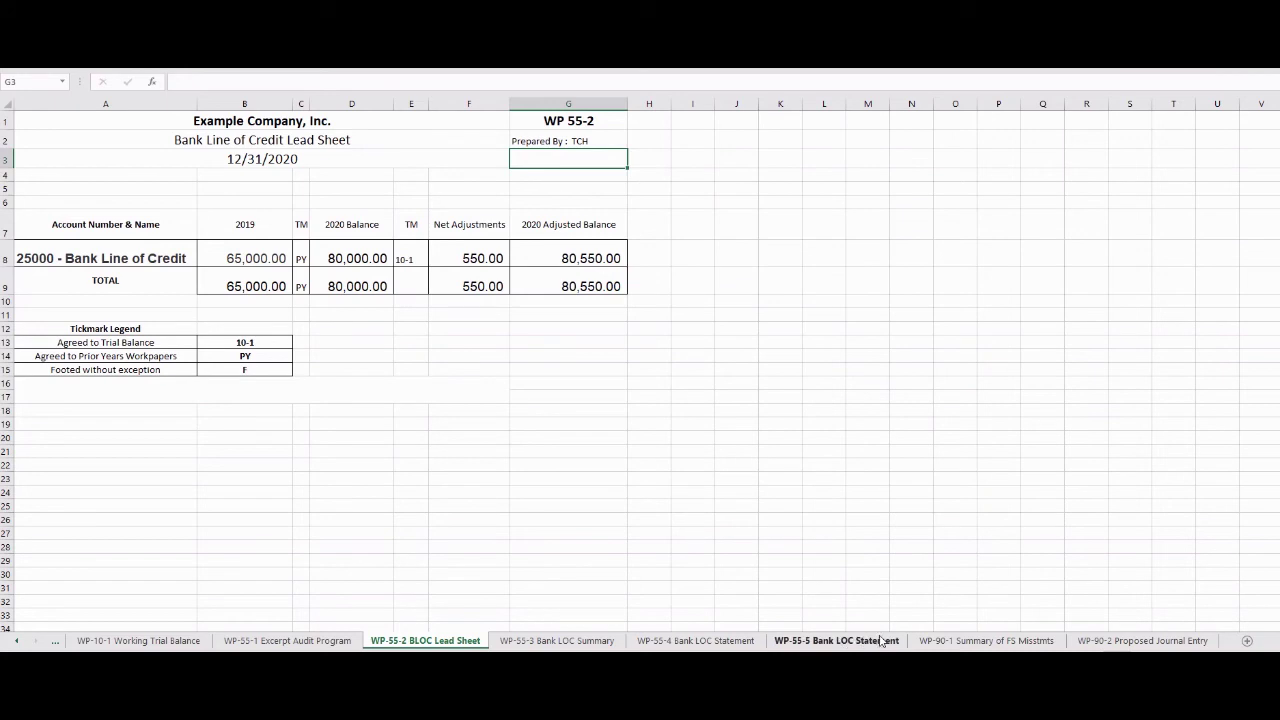
click(960, 641)
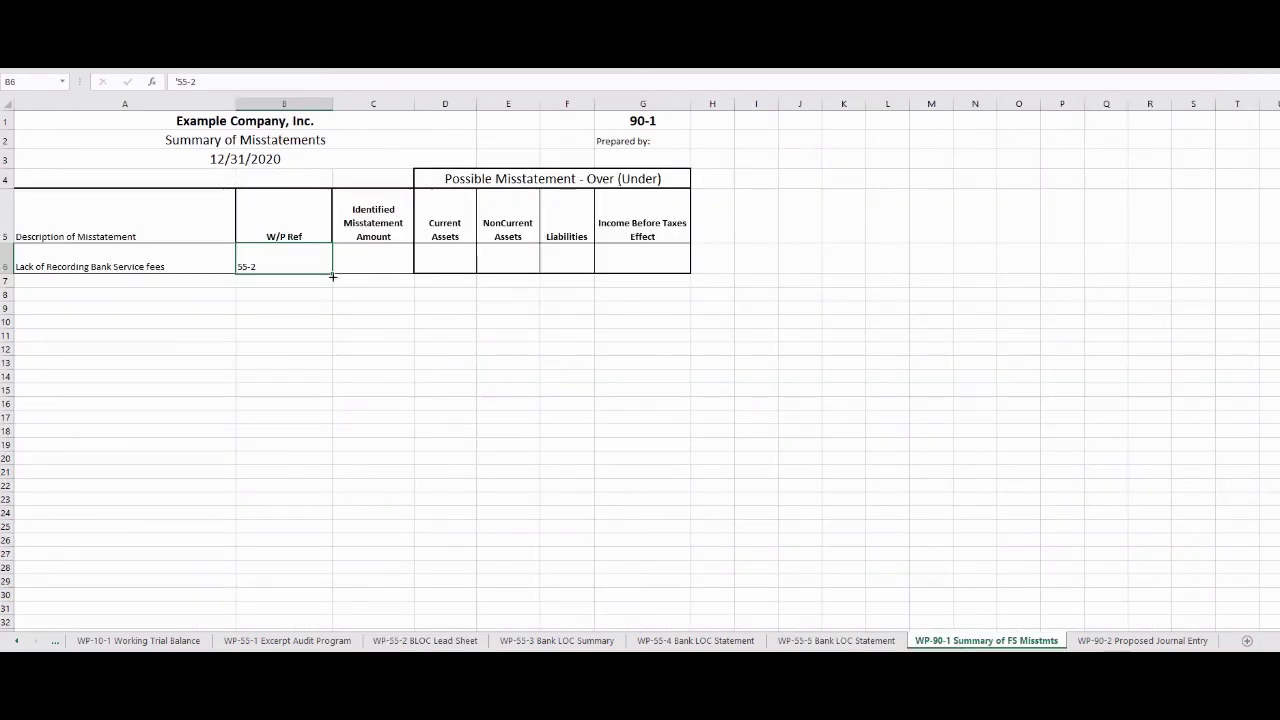
click(379, 266)
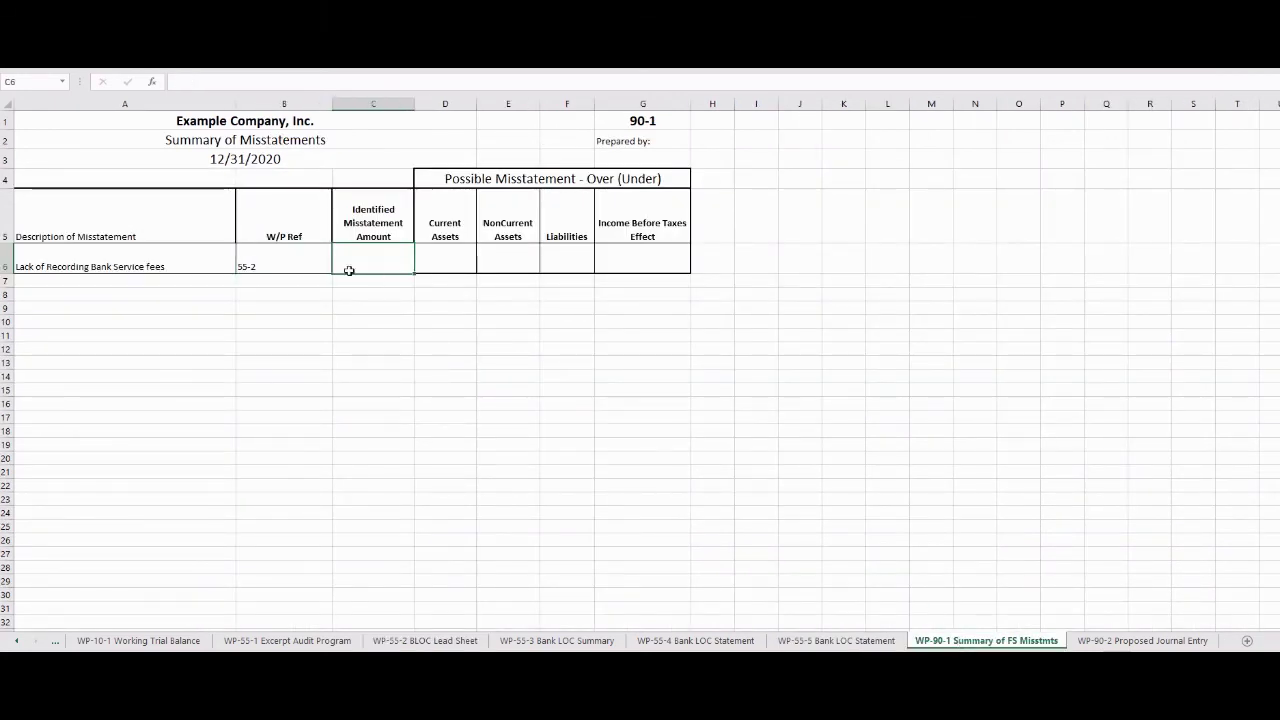
text(550)
key(Return)
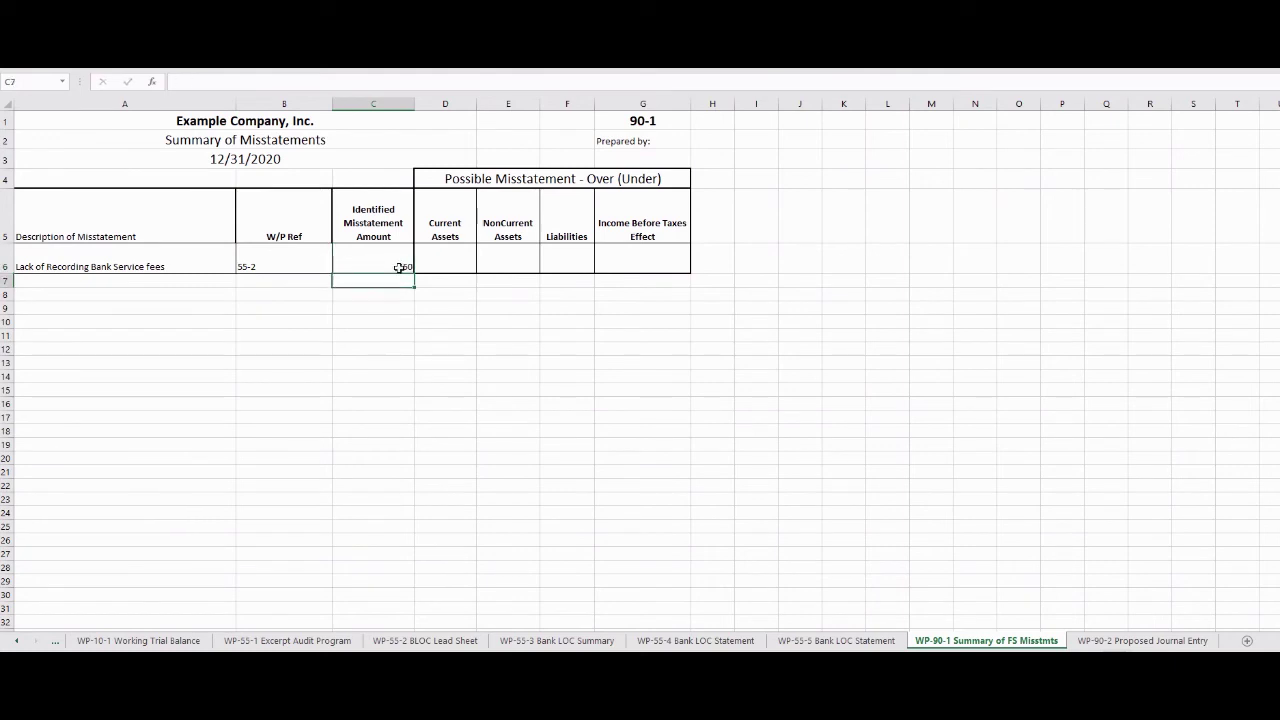
Record the misstatement's effects as -550 for liabilities and 550 for income before taxes.
click(505, 262)
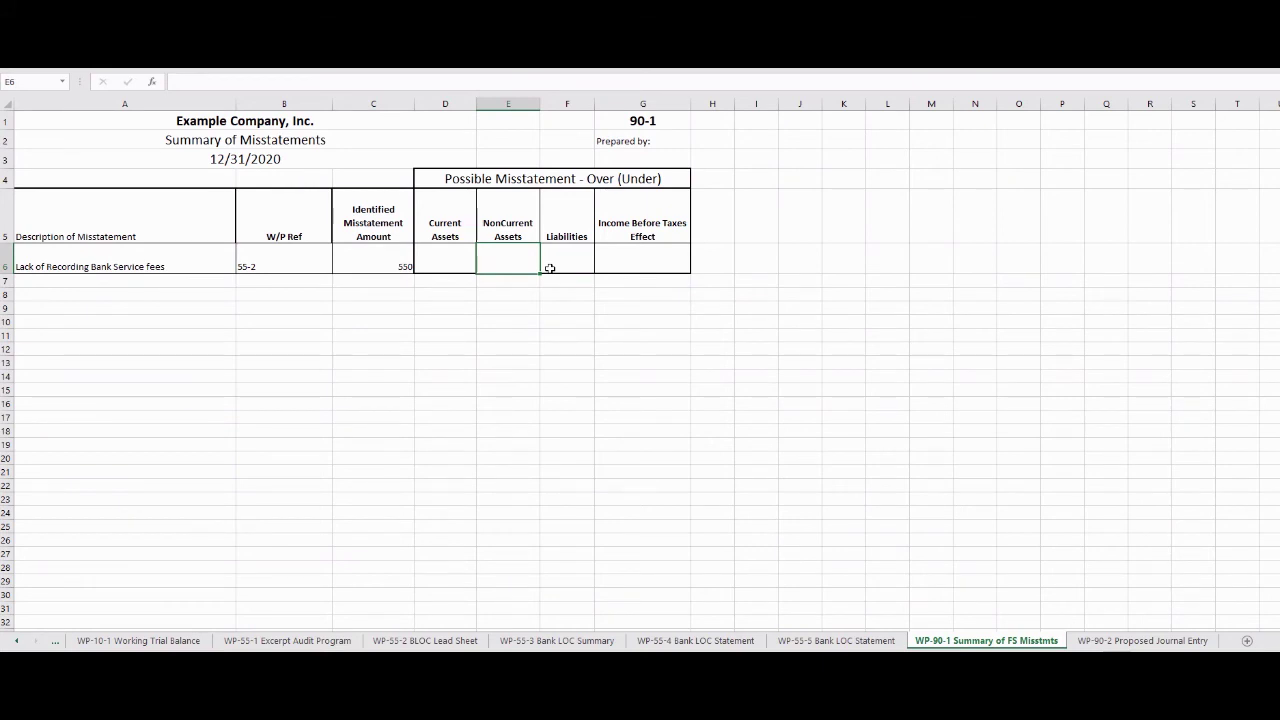
click(549, 267)
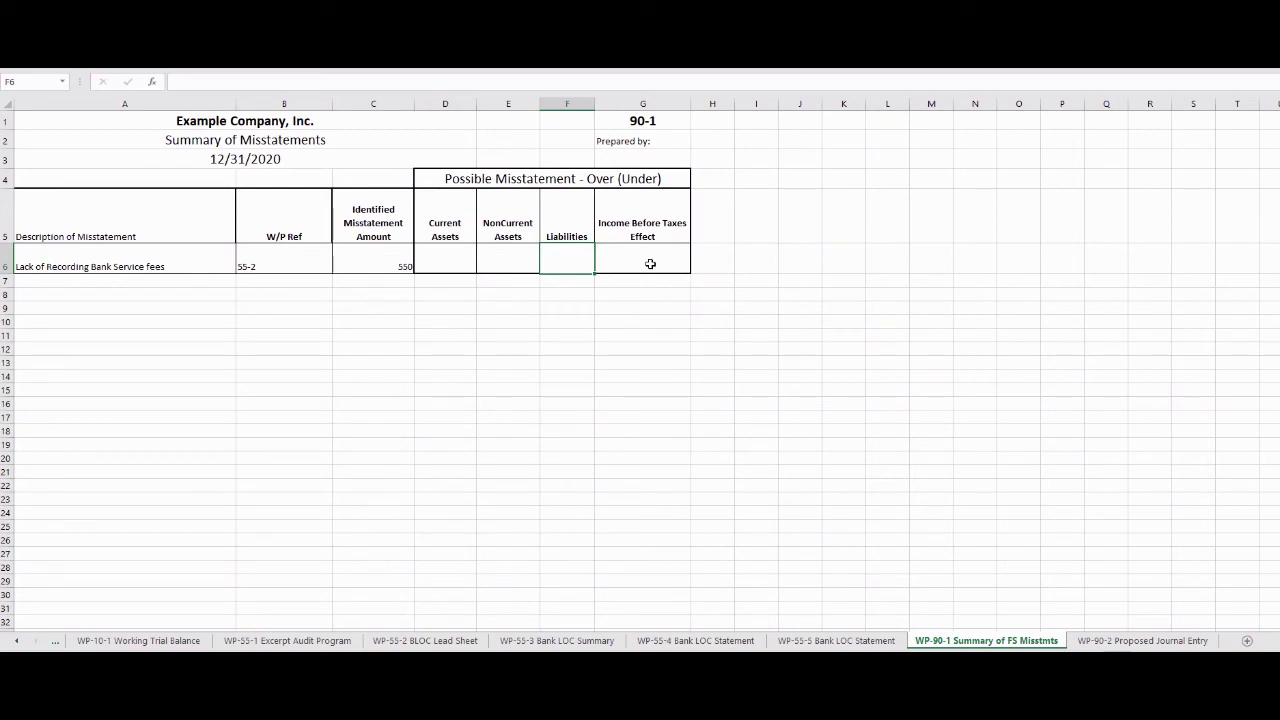
text(-550)
key(Return)
click(650, 263)
text(5)
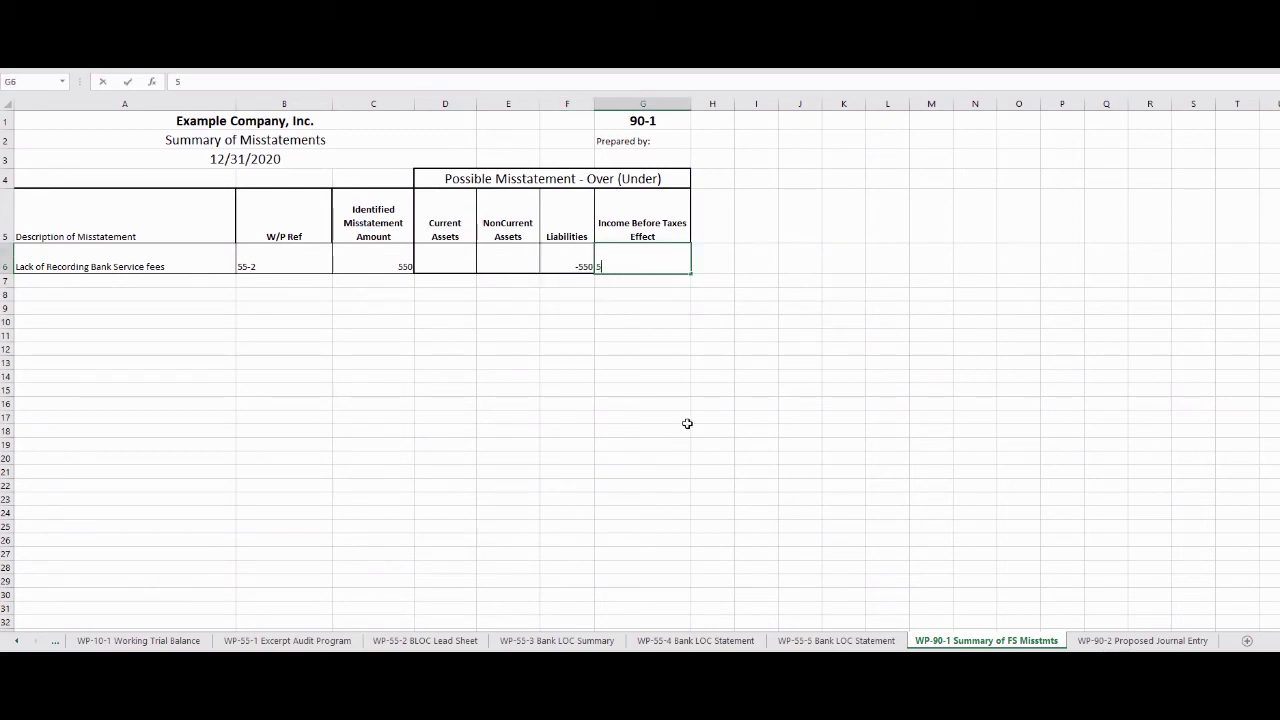
text(50)
key(Return)
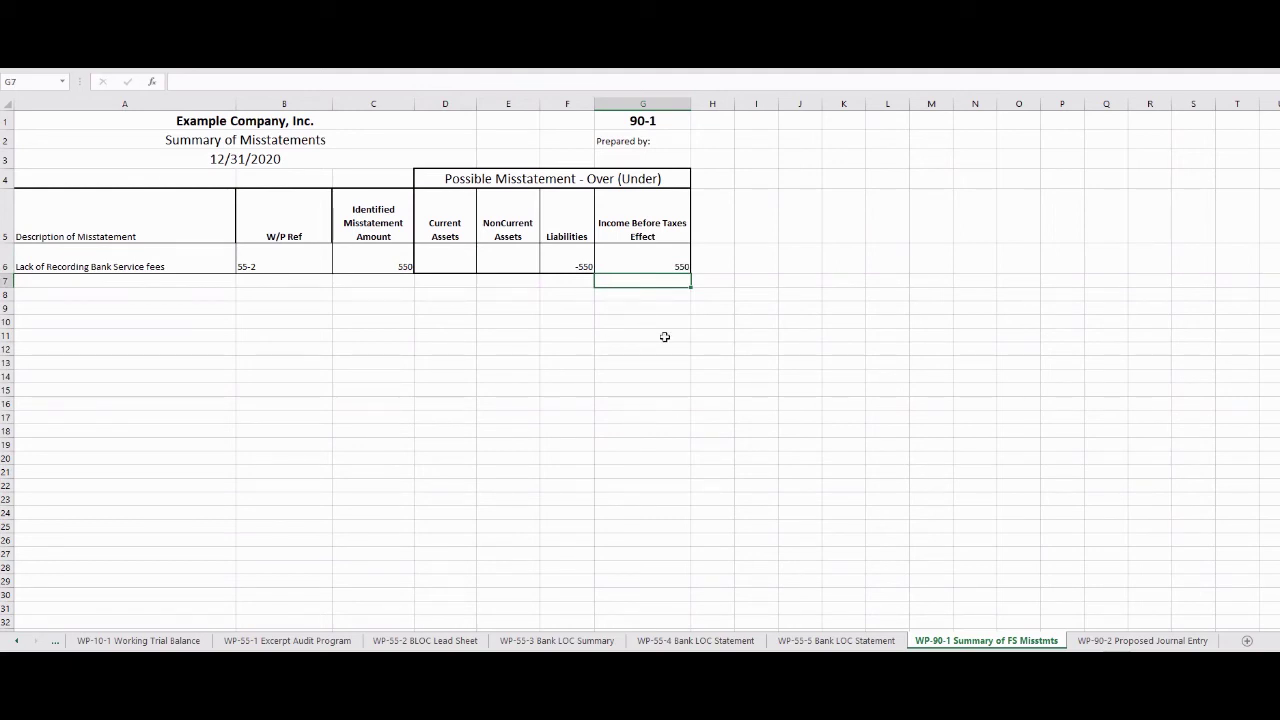
Using the proposed journal entry, enter a 550 credit adjustment and workpaper reference 55-2 for Bank Line of Credit on the WP 10-1 trial balance.
click(1123, 641)
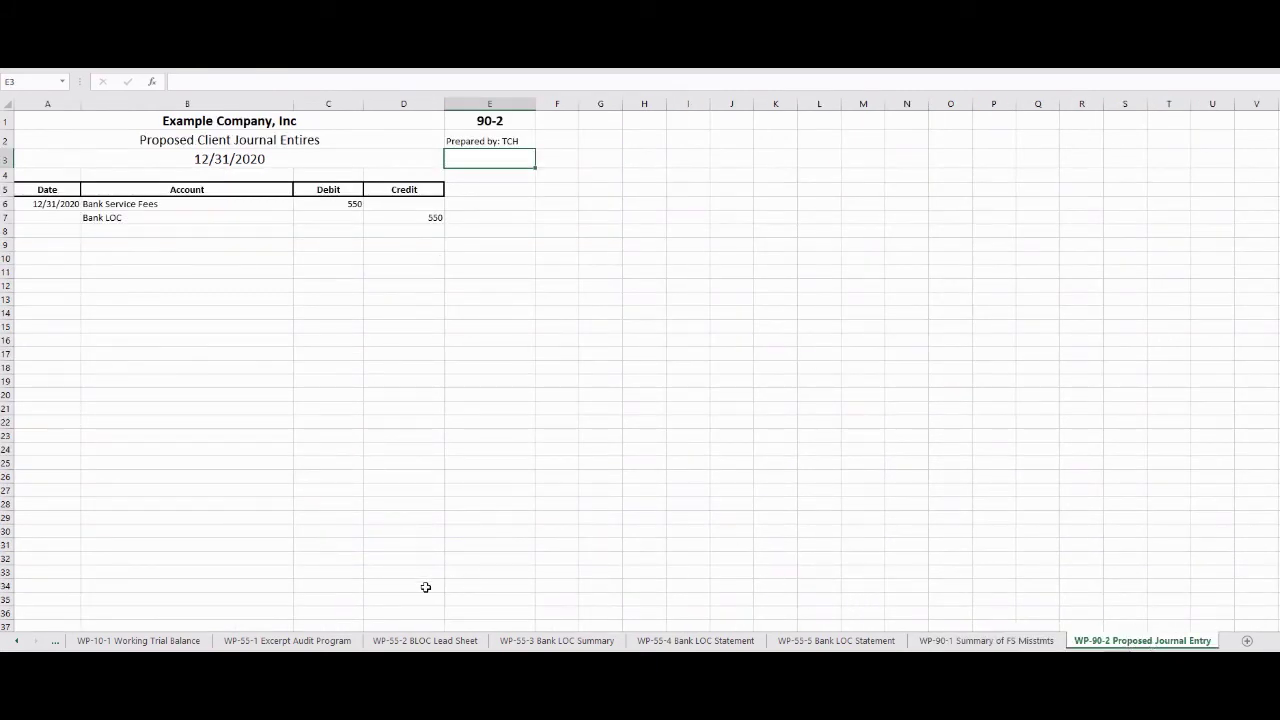
click(171, 643)
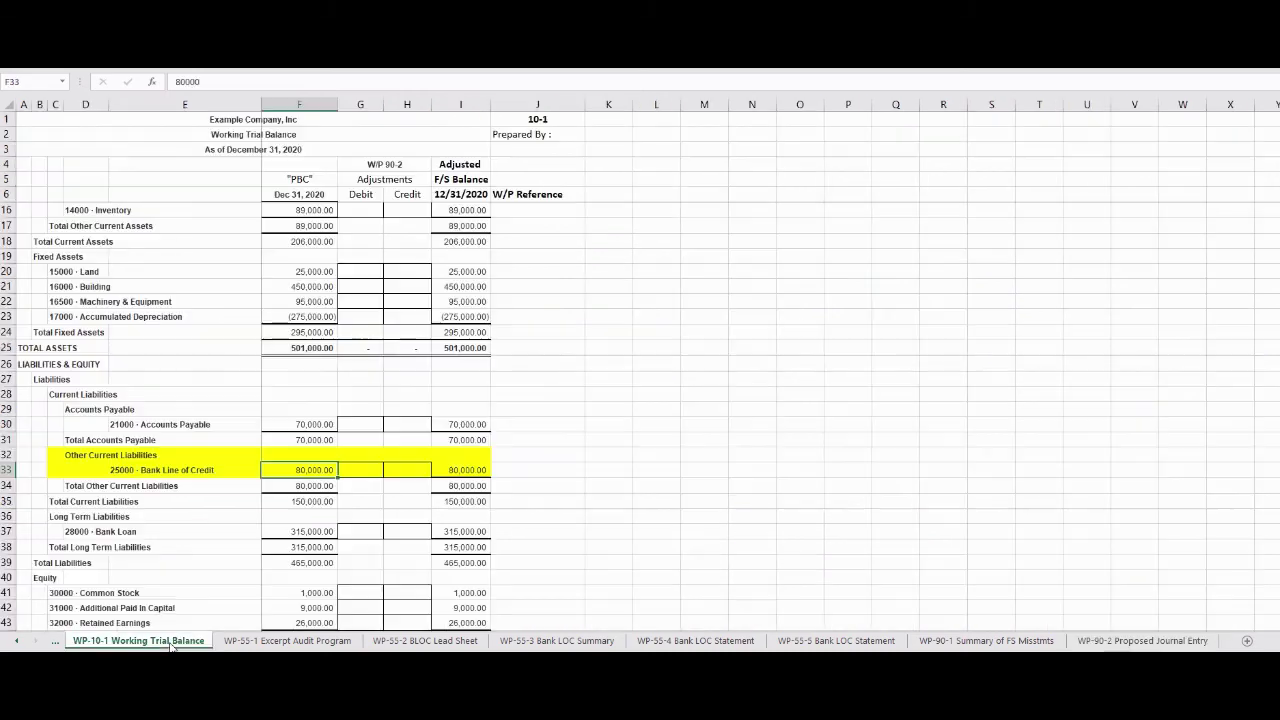
click(376, 475)
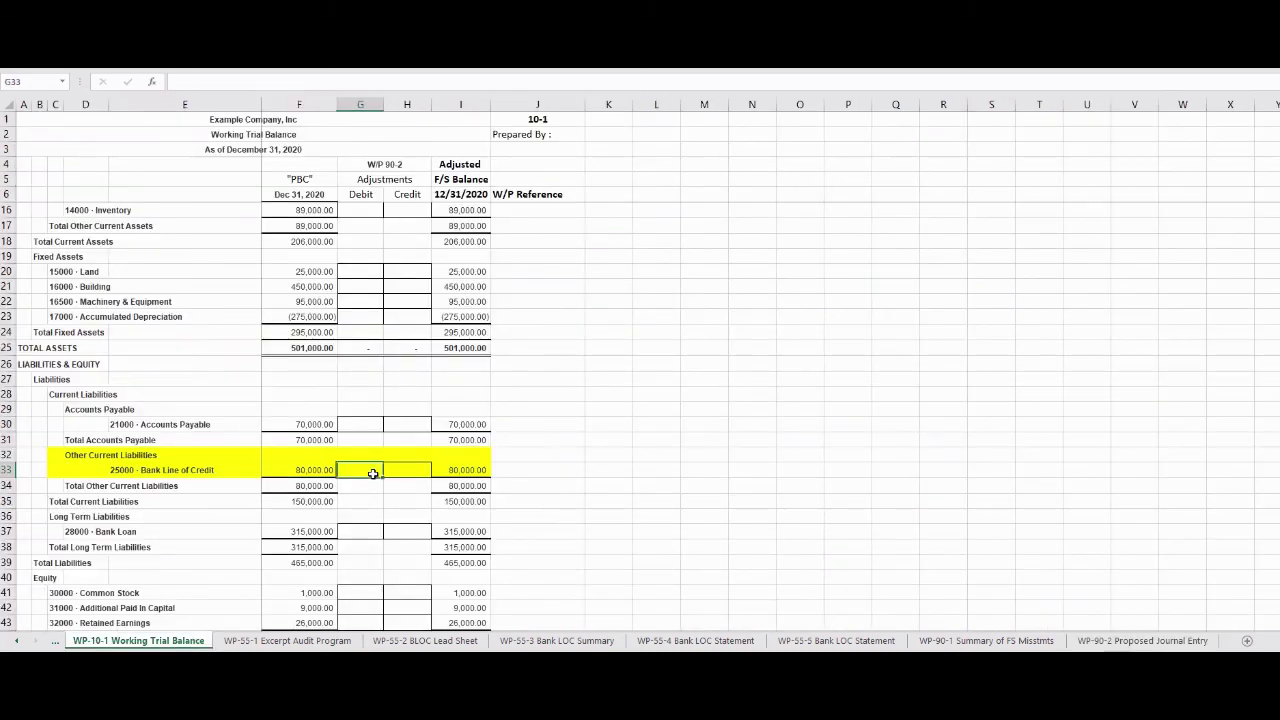
click(406, 468)
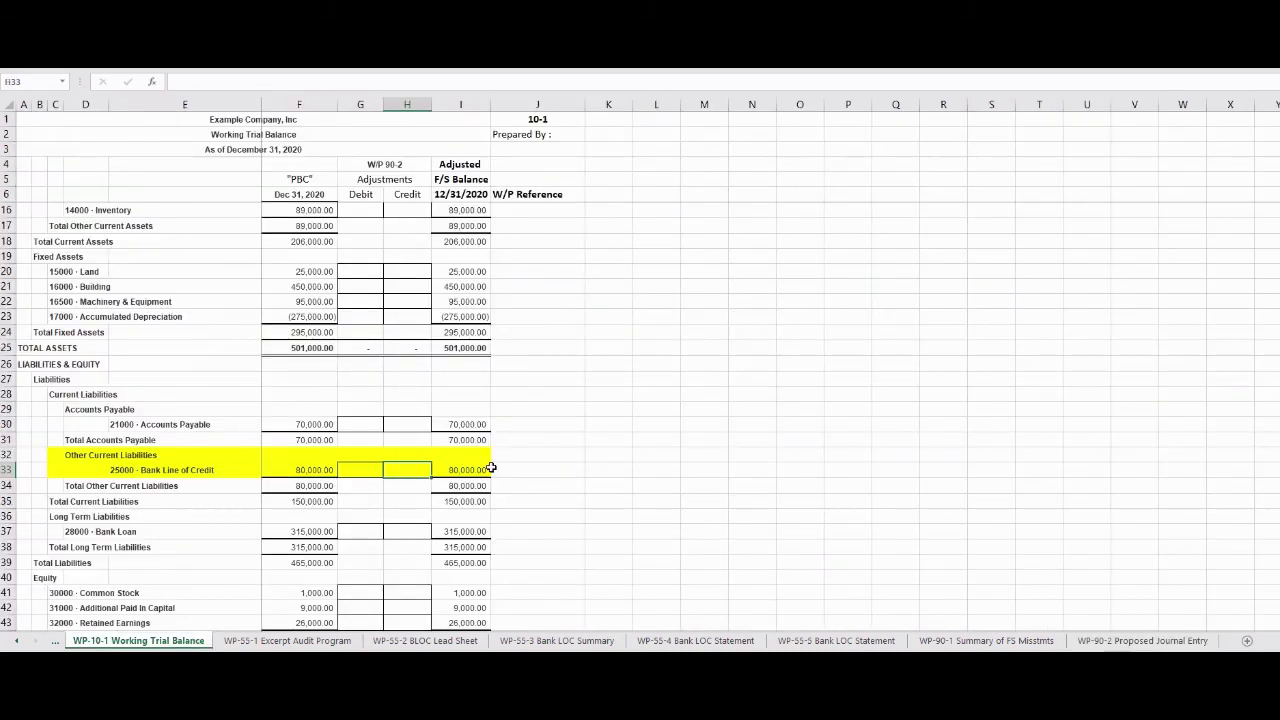
text(550)
key(Return)
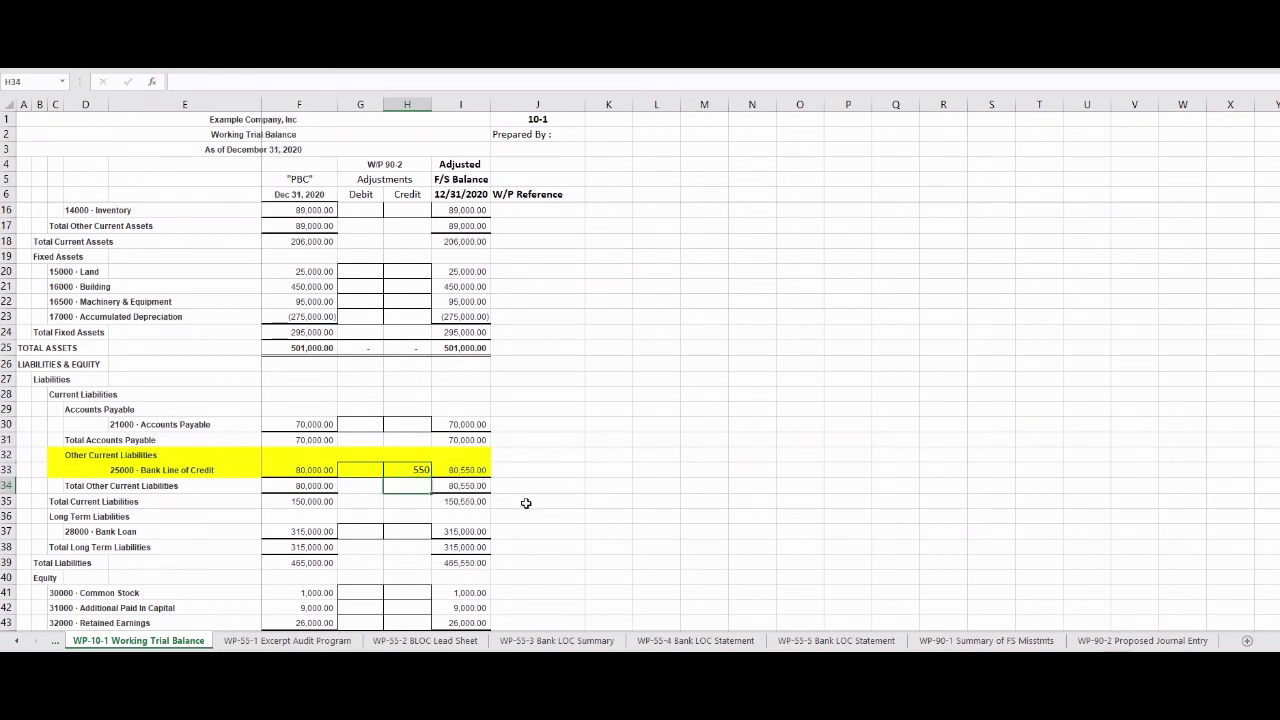
click(523, 473)
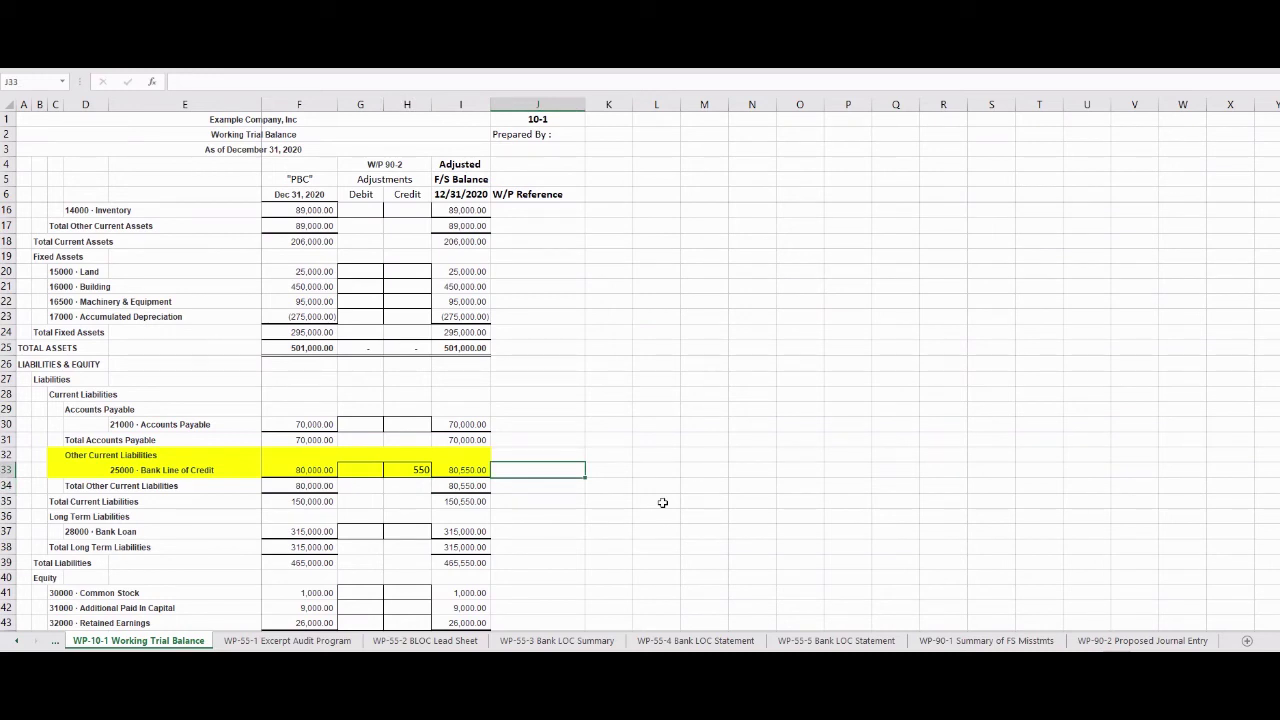
text(55-2)
Enter a 550 debit adjustment for 32000 - Retained Earnings on the working trial balance.
scroll(1245, 398, down, 1)
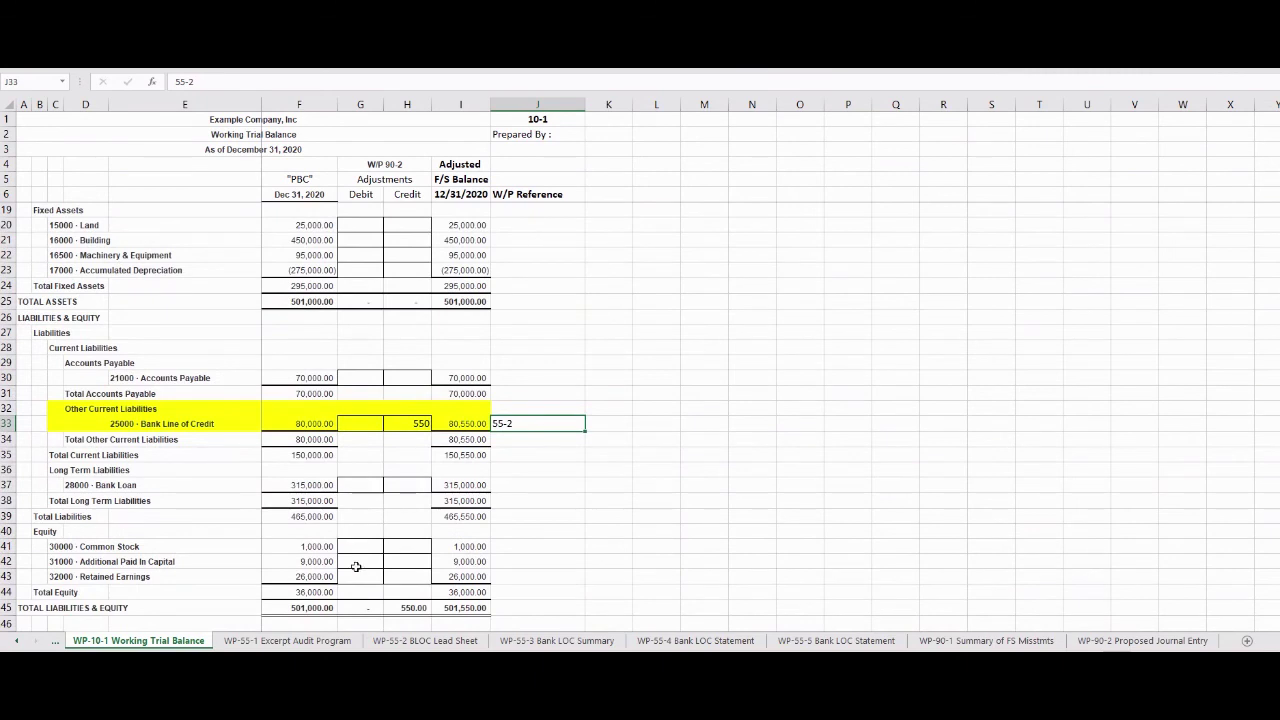
click(362, 577)
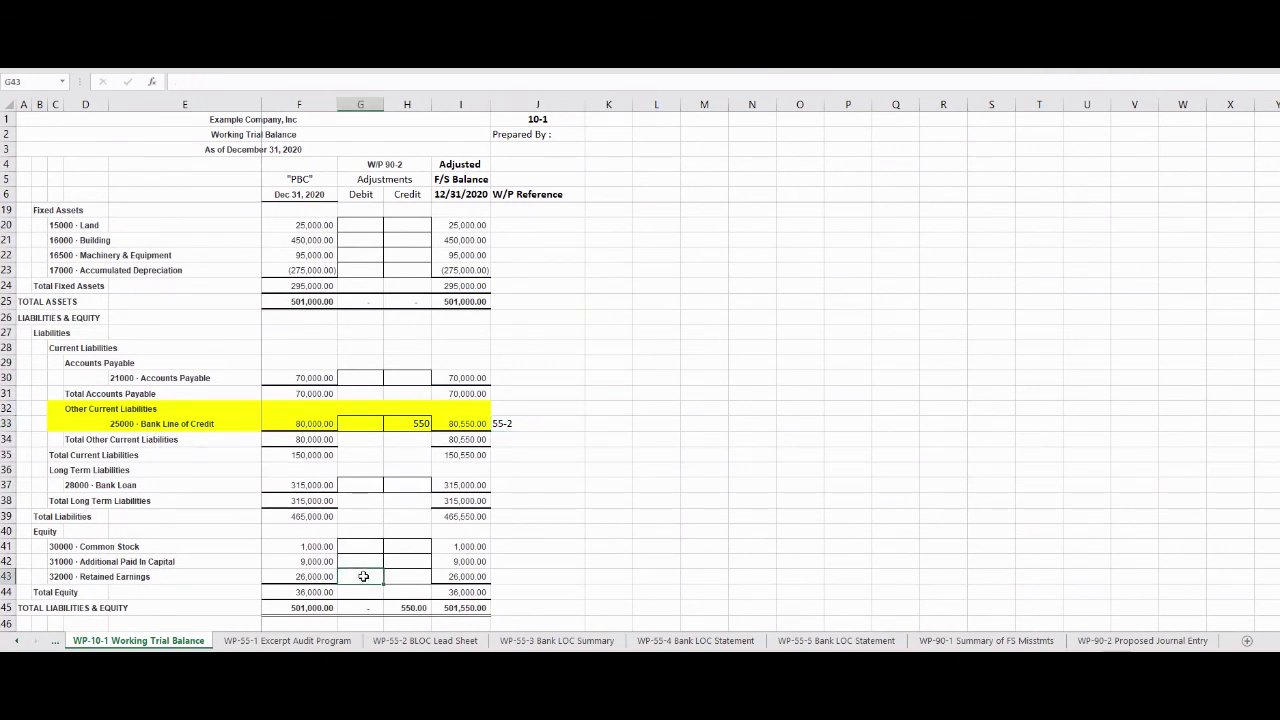
text(550)
key(Return)
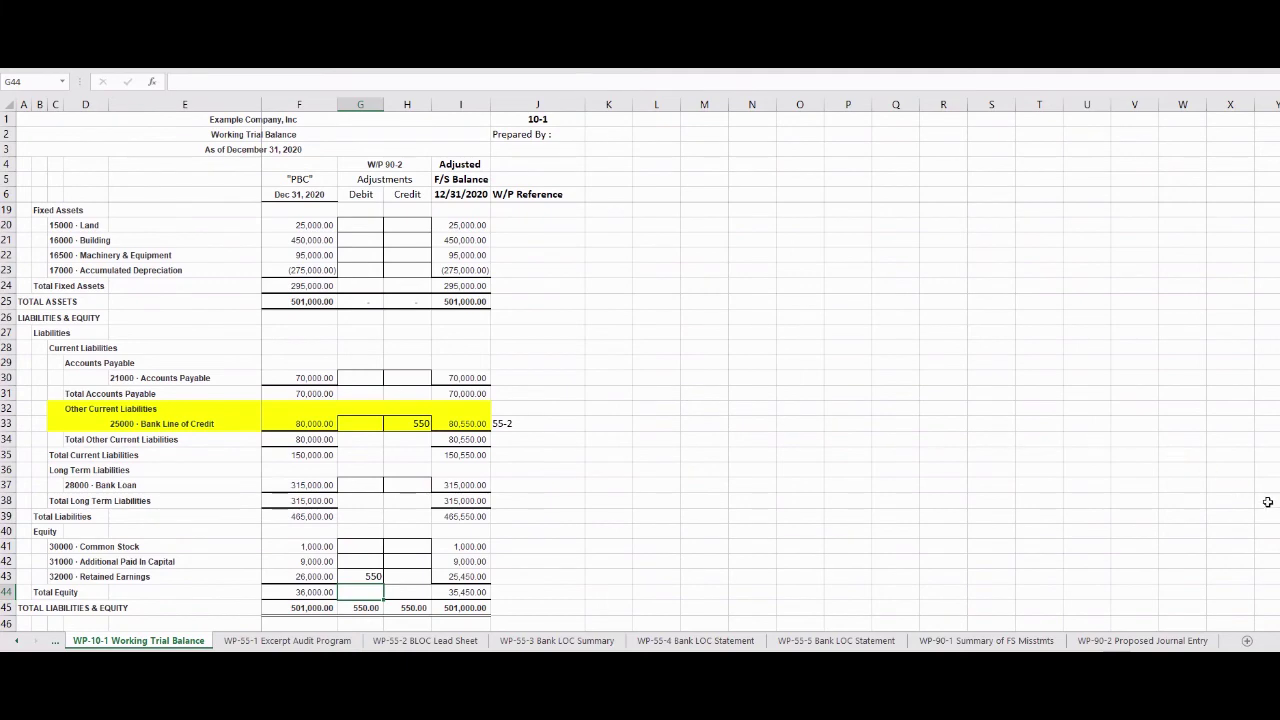
drag(1272, 505, 1272, 500)
Sign off audit program step 3 on WP 55-1 with the preparer's initials and workpaper references 55-4,55-5.
key(ctrl+Page_Down)
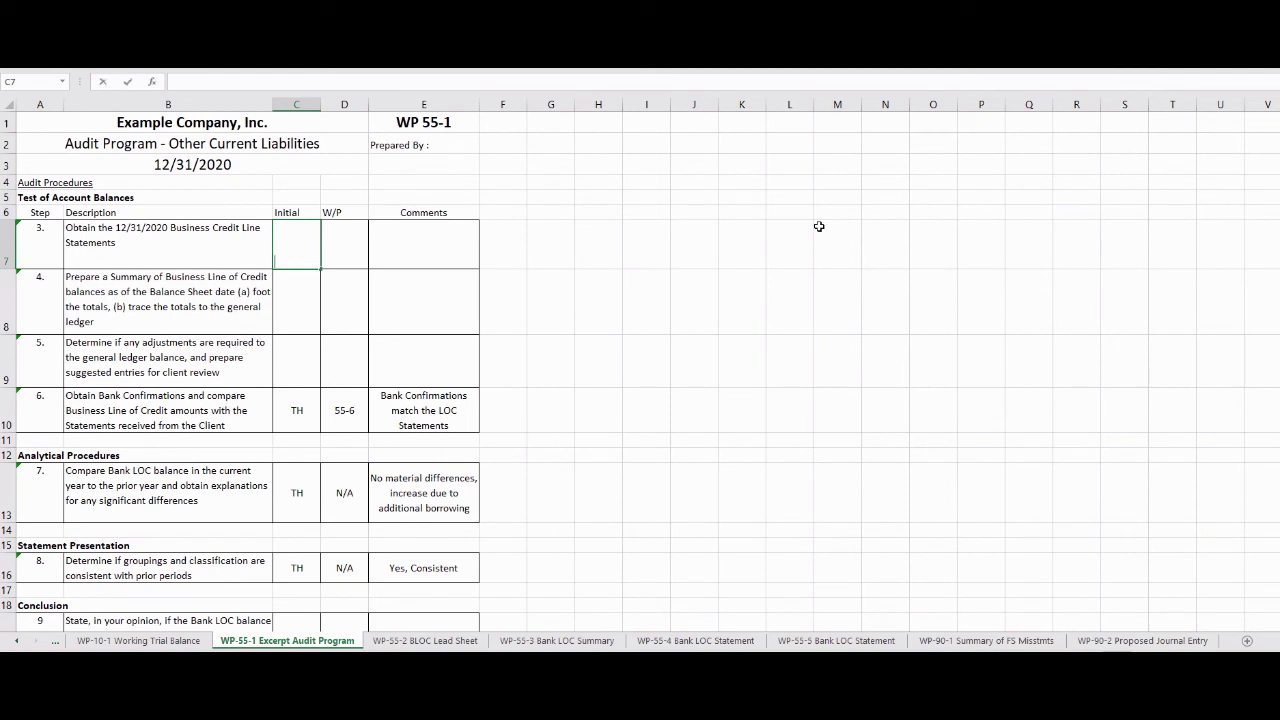
text(TH)
key(Tab)
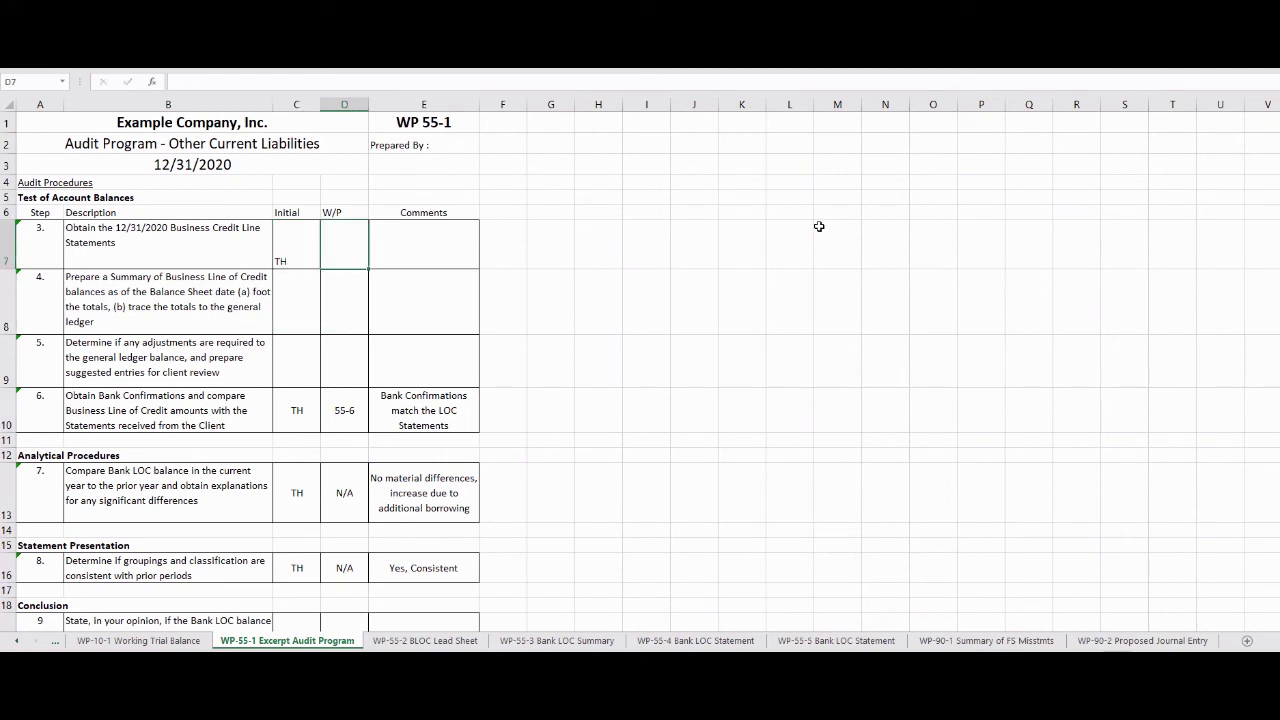
text(55-4,55-5)
key(Return)
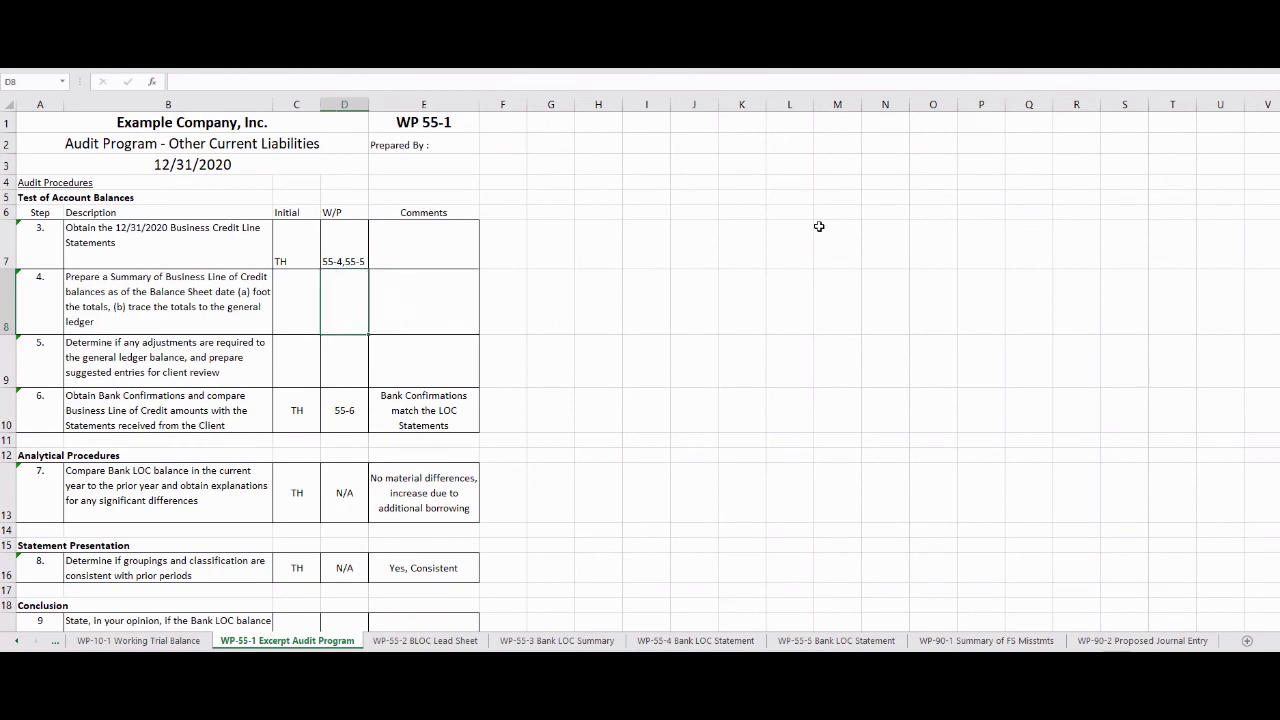
Sign off audit program step 4, the line of credit summary, with the preparer's initials and workpaper reference 55-3.
key(Left)
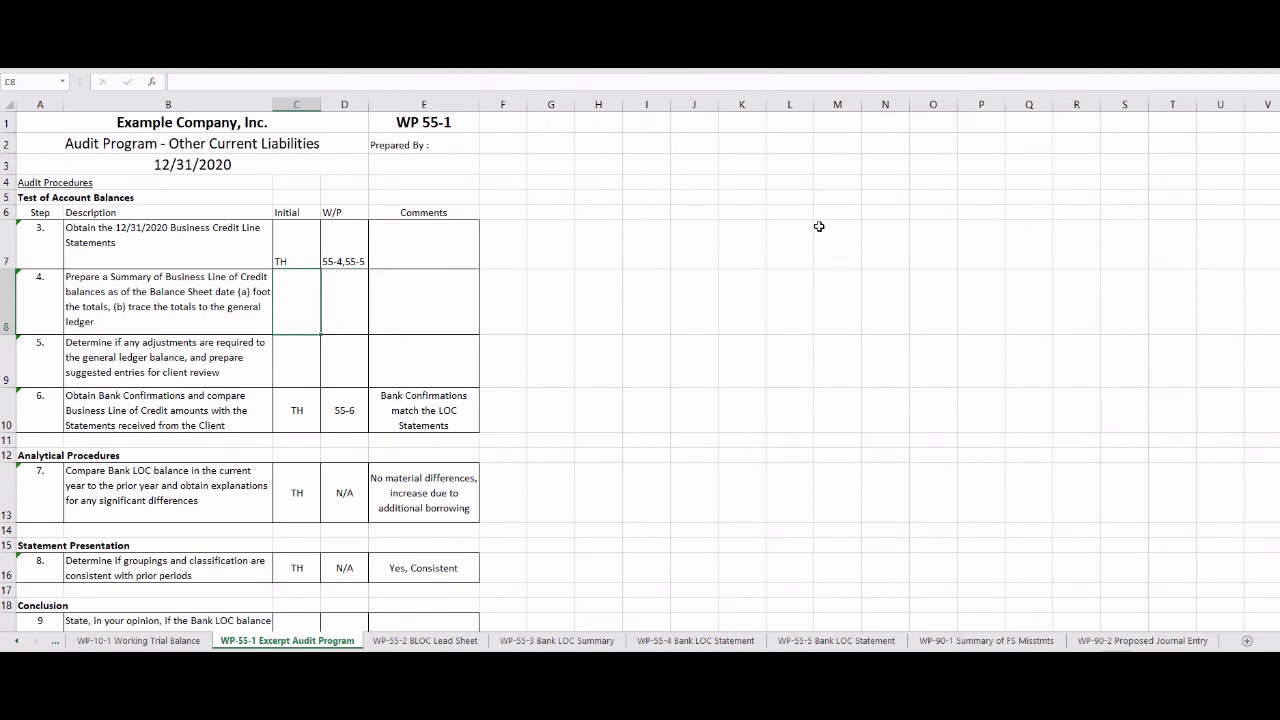
text(TH)
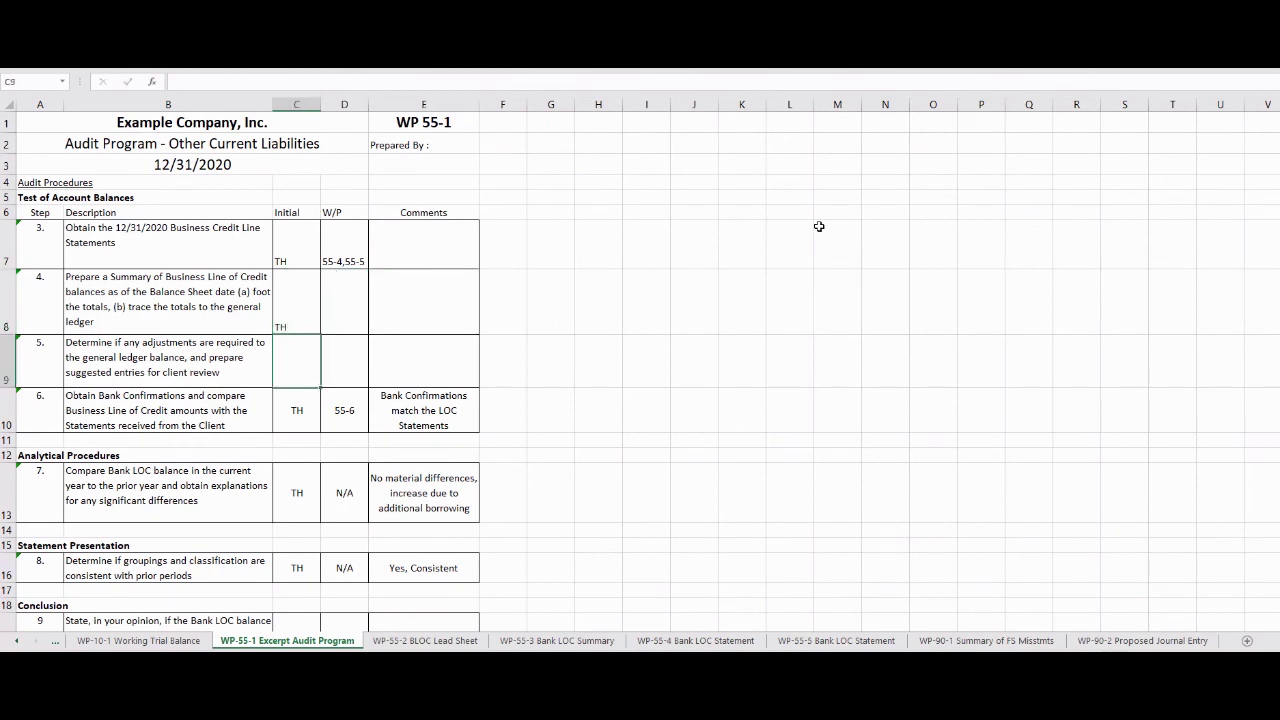
key(Tab)
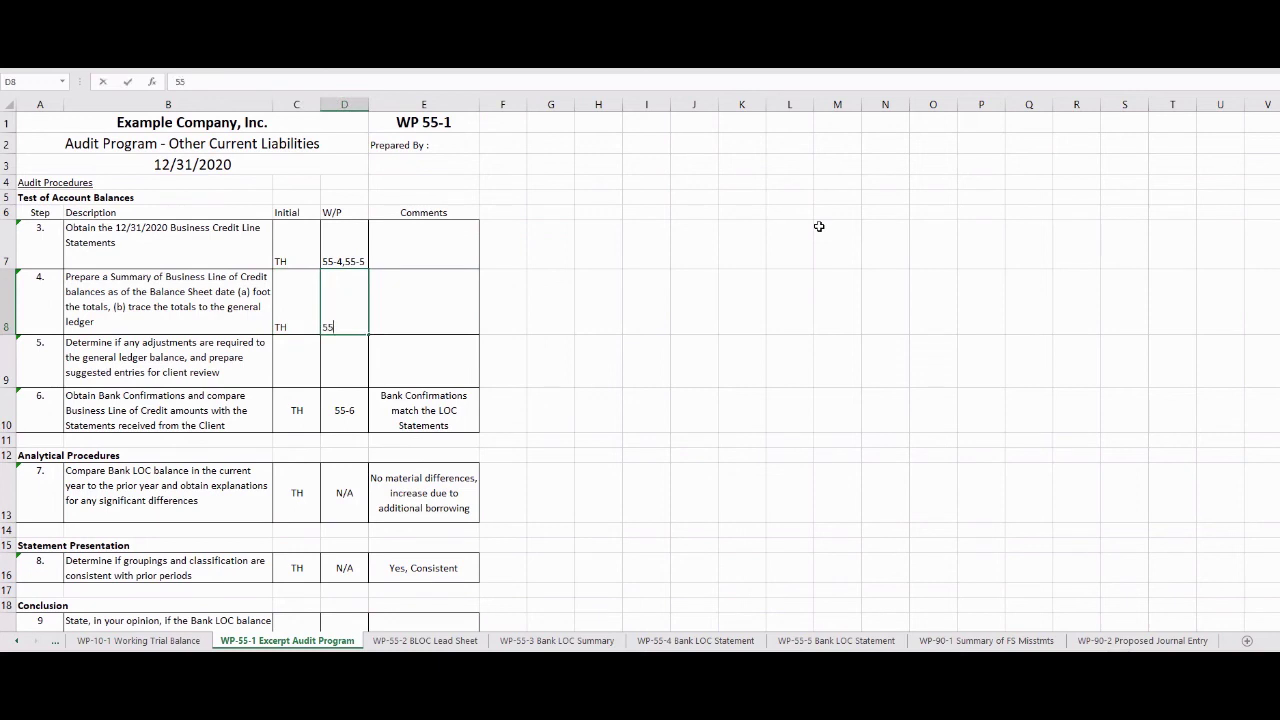
key(Return)
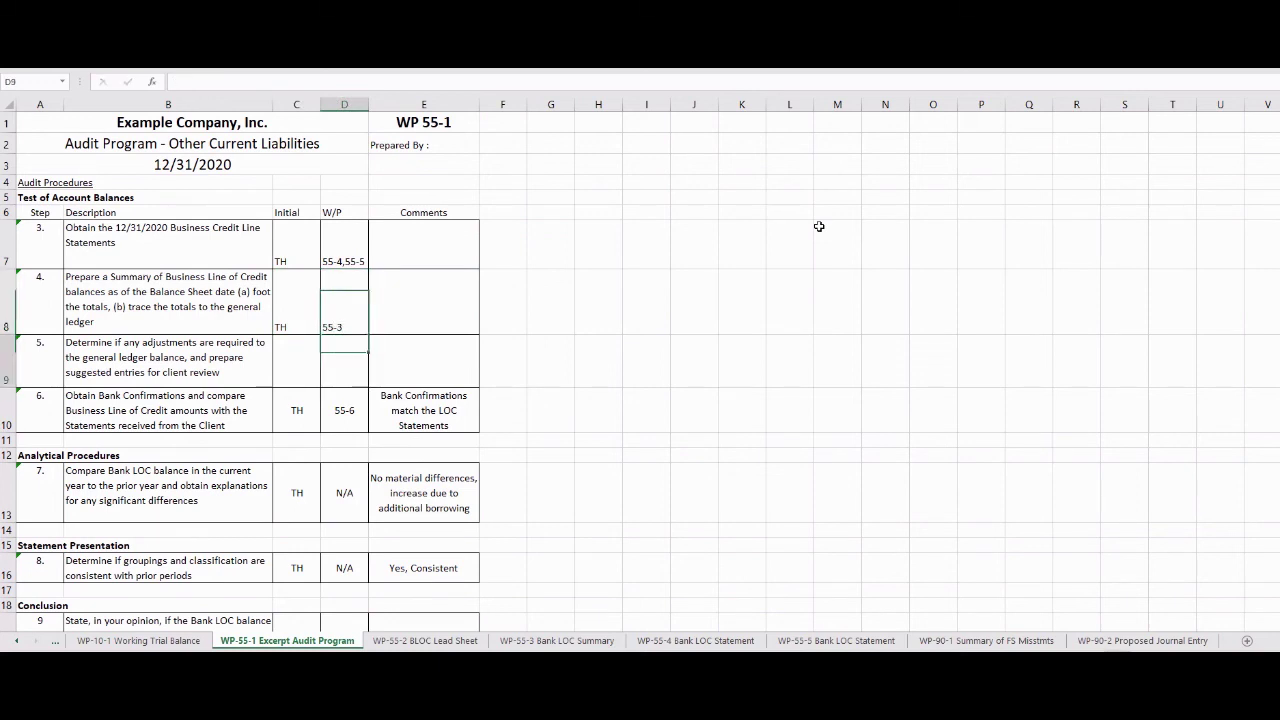
Sign off audit program step 5, the adjustments procedure, with the preparer's initials and workpaper reference 90-2.
key(Left)
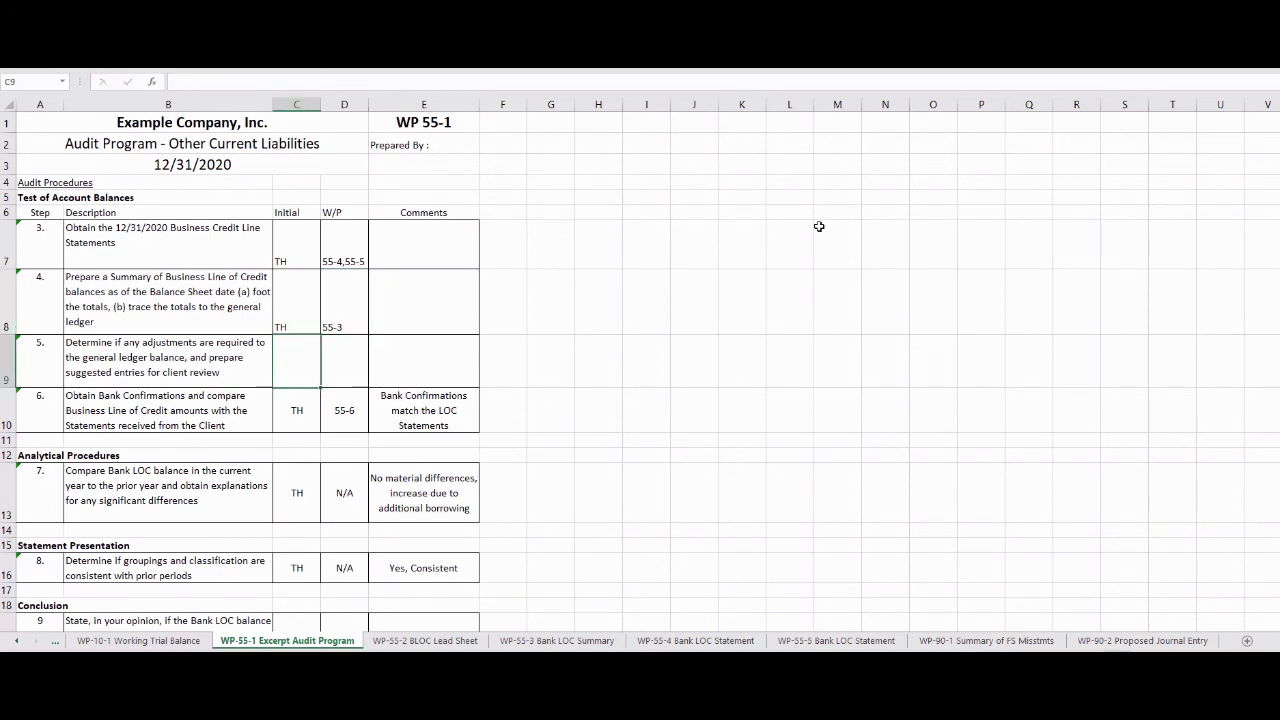
text(TH)
key(Tab)
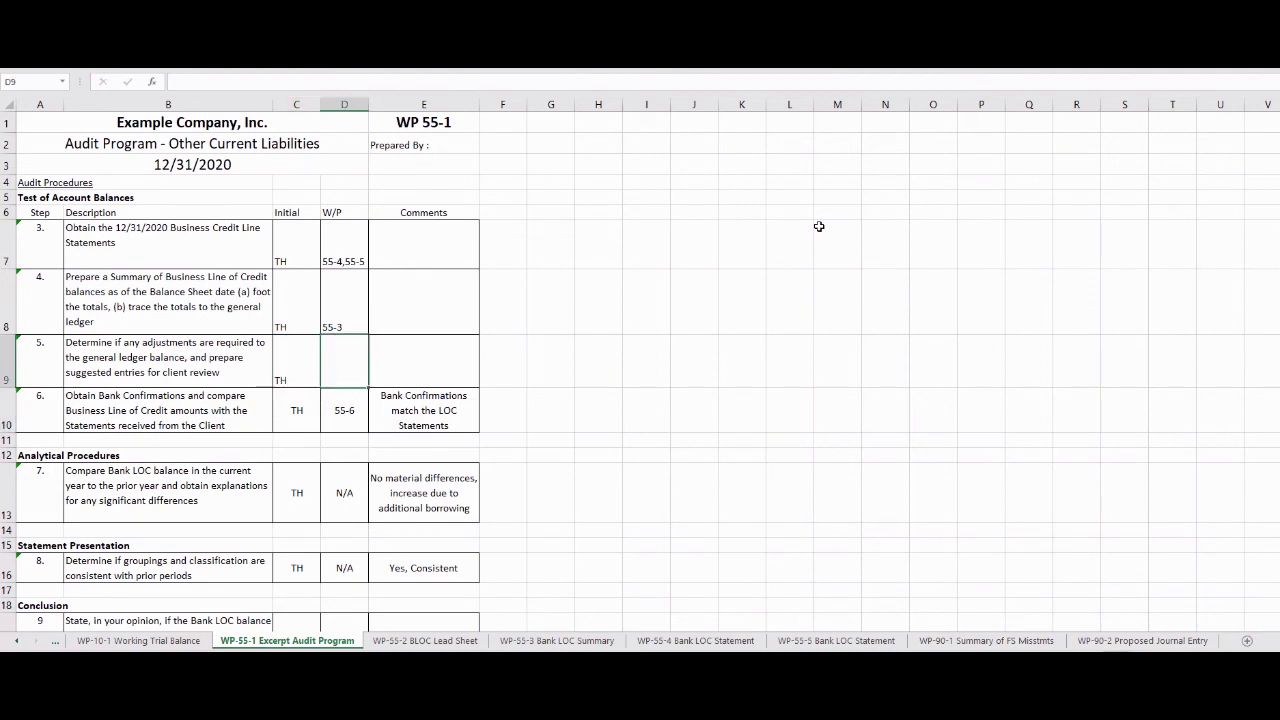
text(90-2)
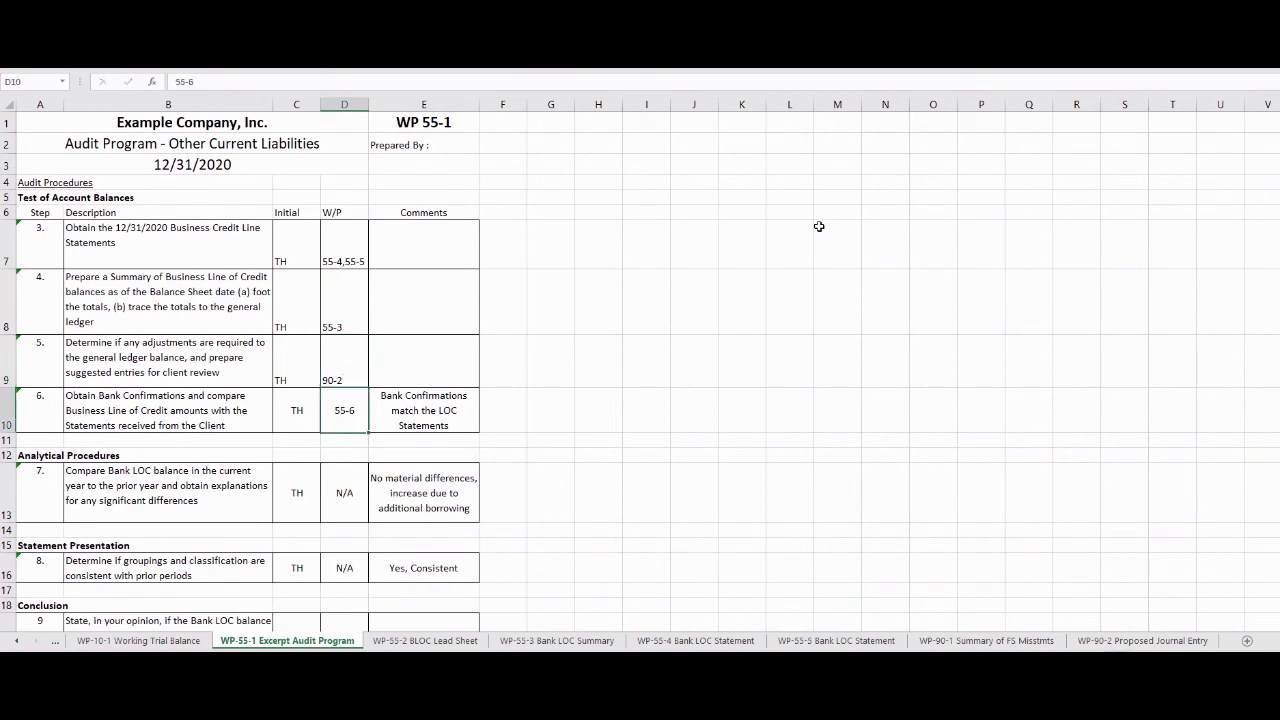
Add the comment "Service Fees not recorded" to audit program step 5.
key(Tab)
text(Serviv)
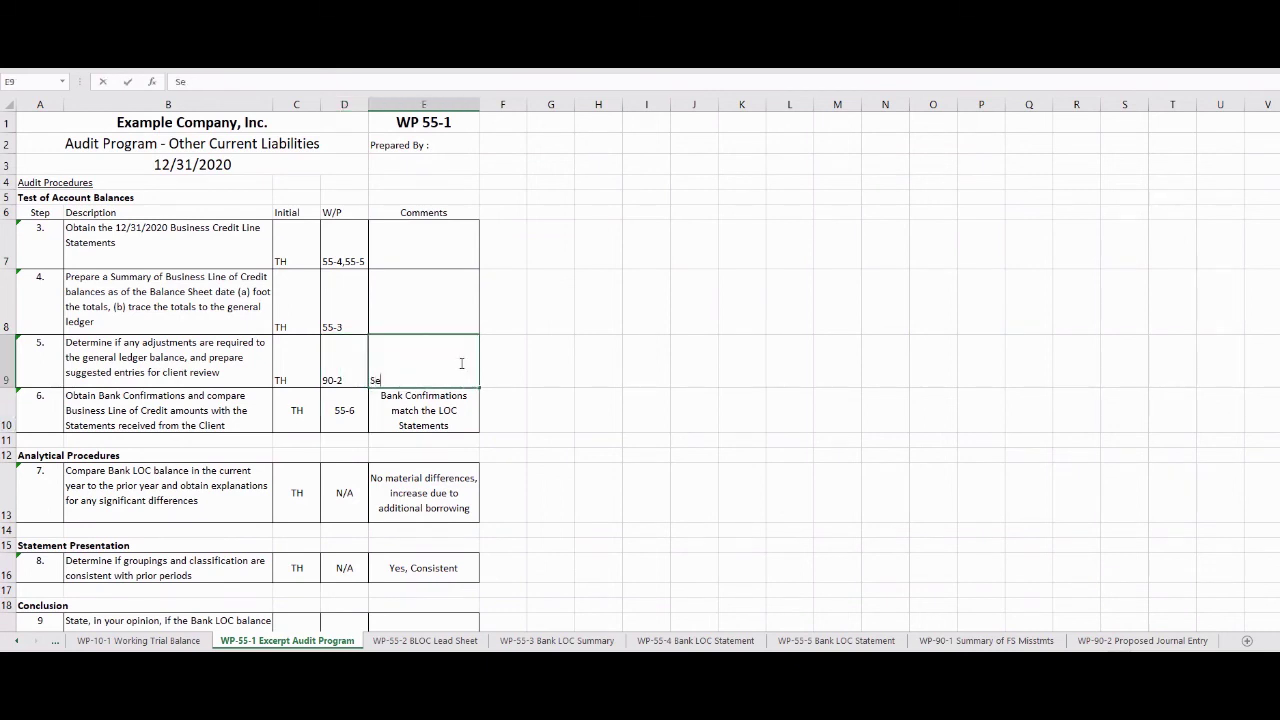
key(BackSpace)
key(BackSpace)
text(ce Fees not rec)
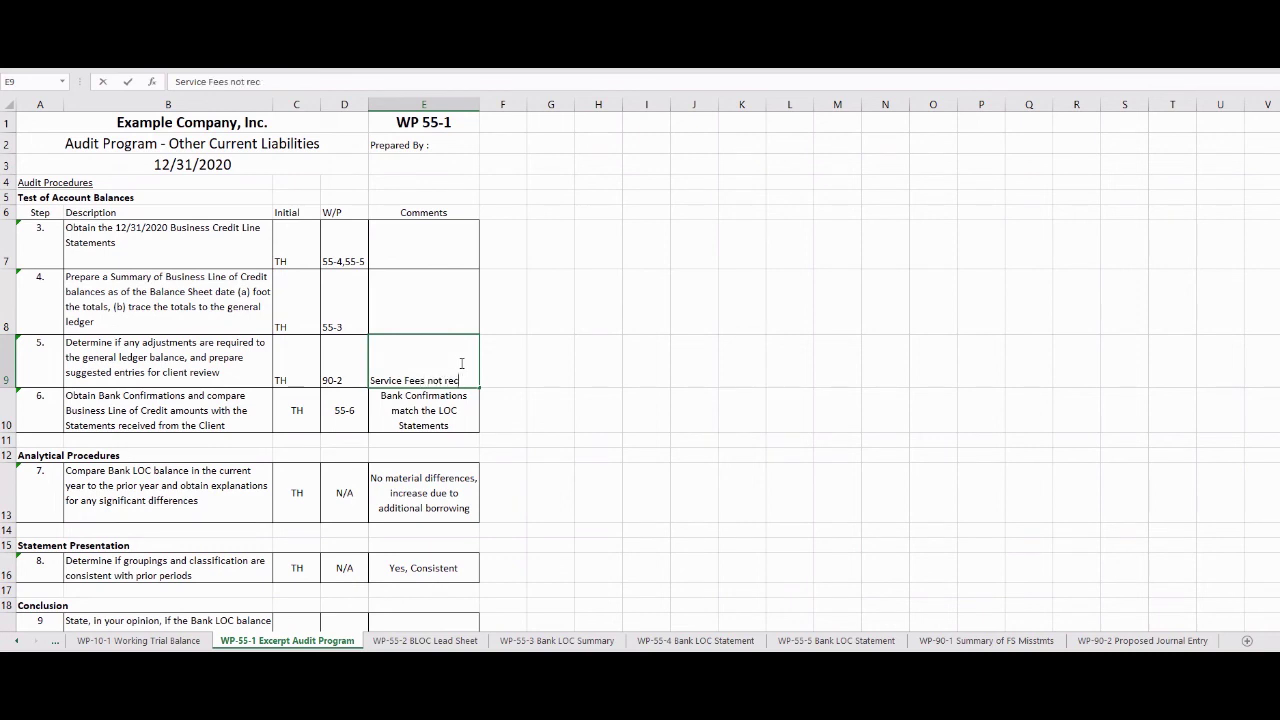
text(orded)
key(Return)
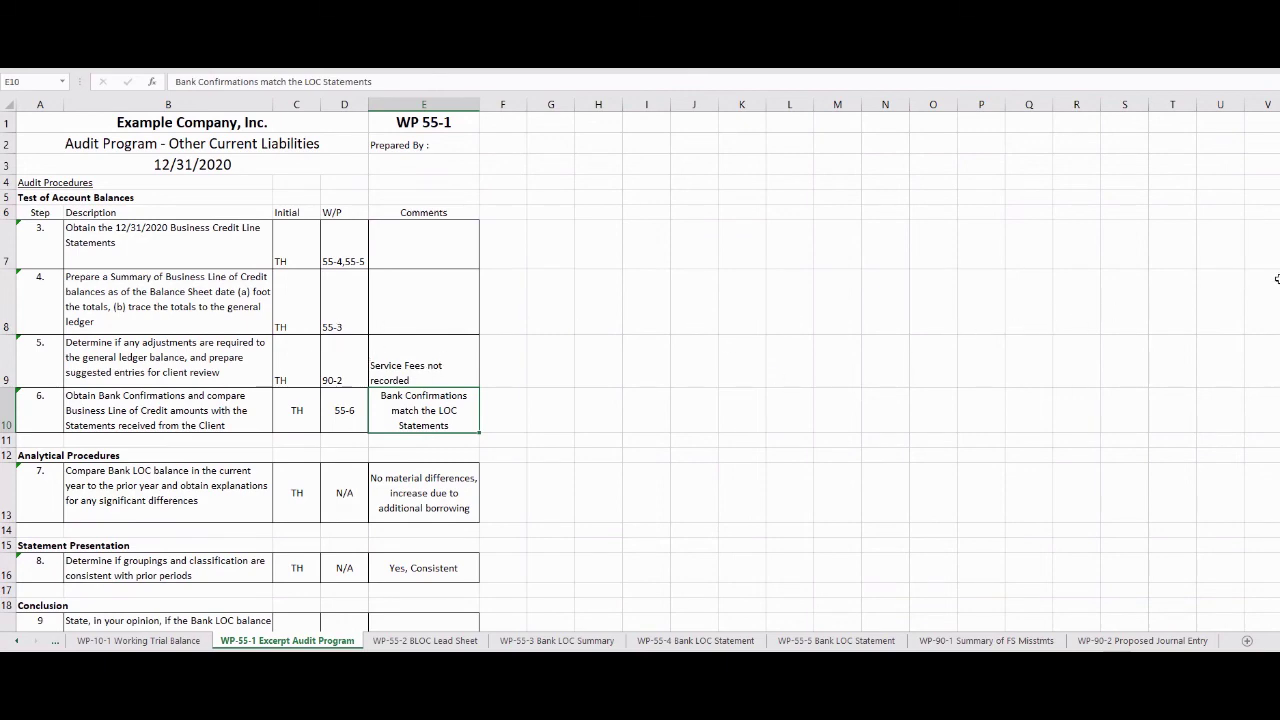
Initial the step 9 conclusion on fair presentation and GAAP compliance and enter "Yes" as its comment.
scroll(1250, 318, down, 1)
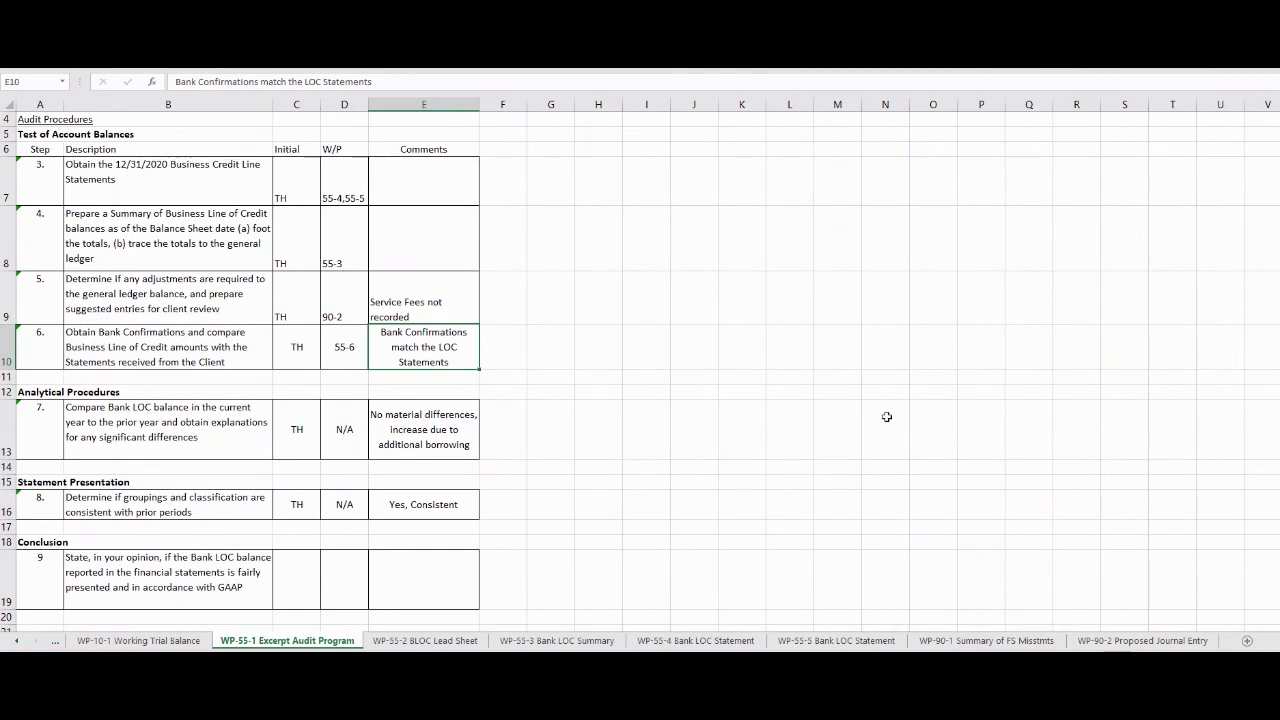
click(290, 578)
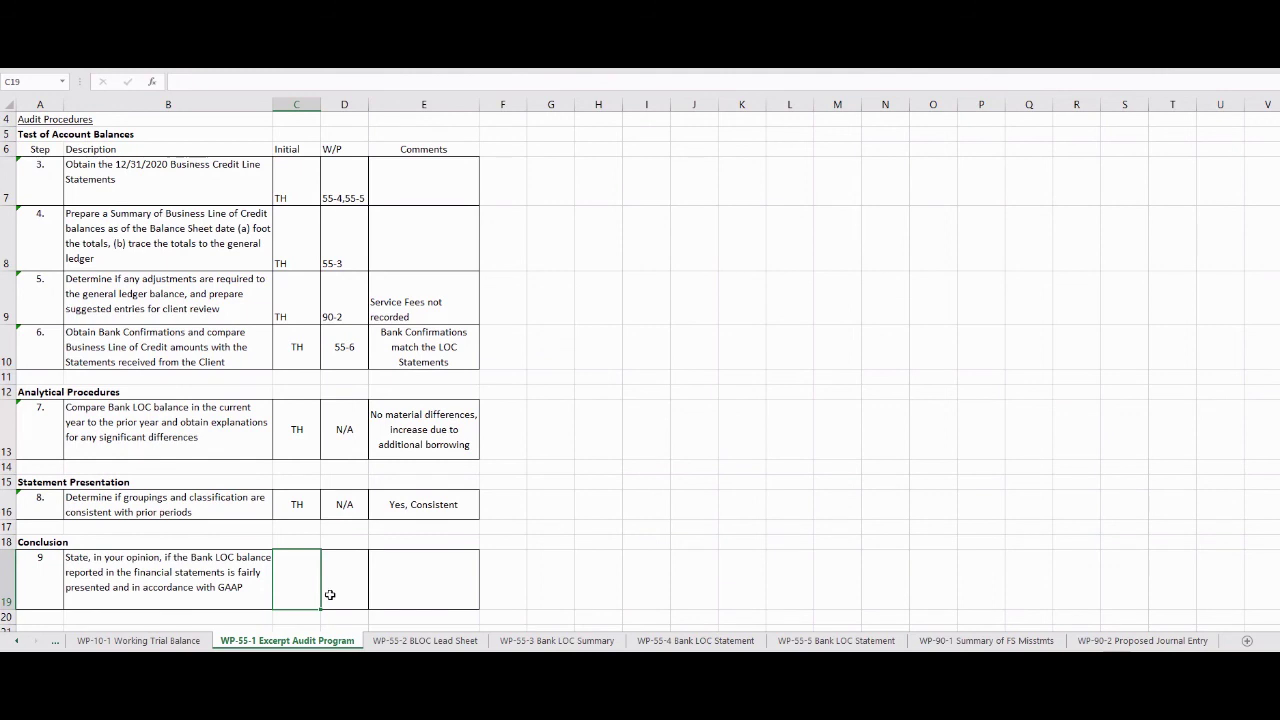
text(TH)
click(329, 595)
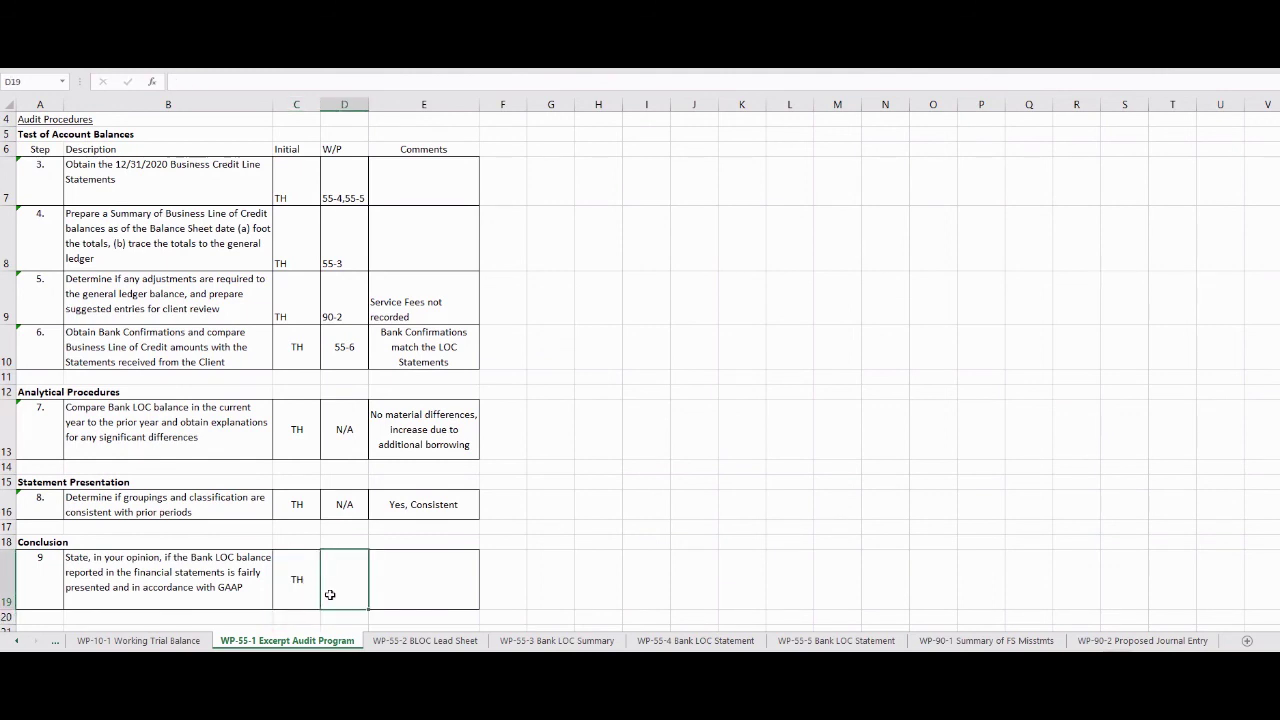
key(Tab)
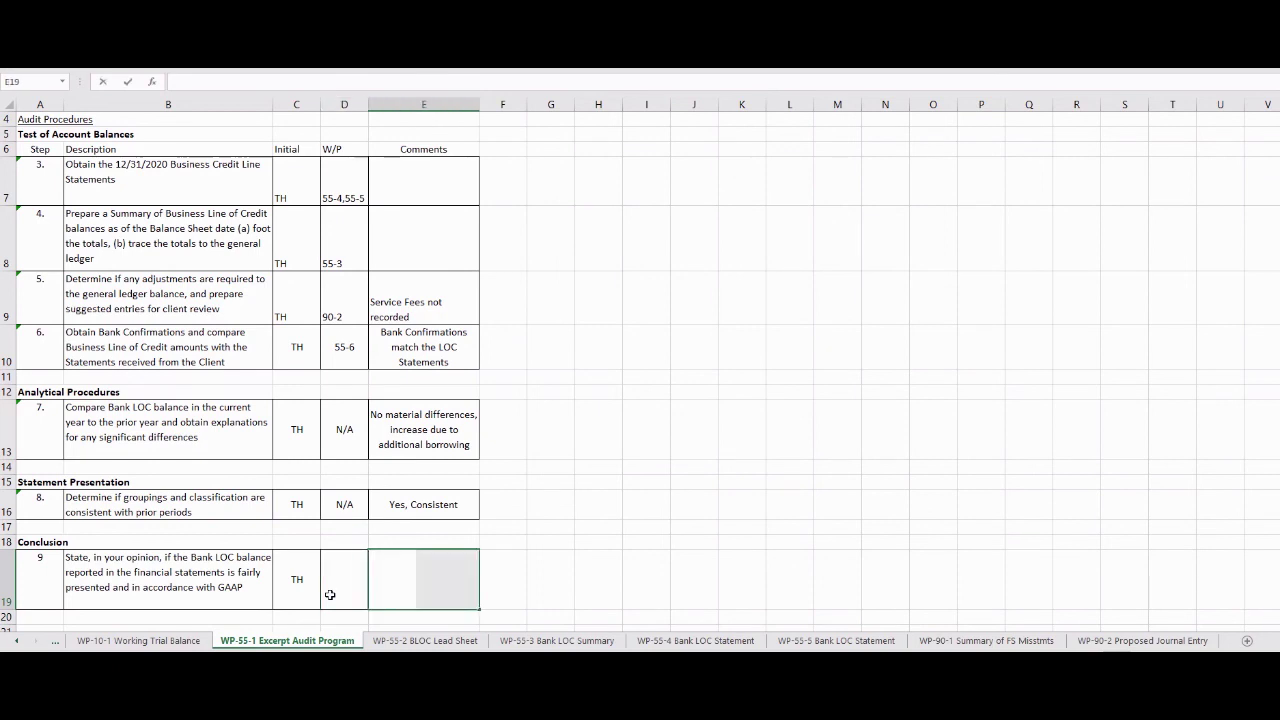
text(Yes)
key(Return)
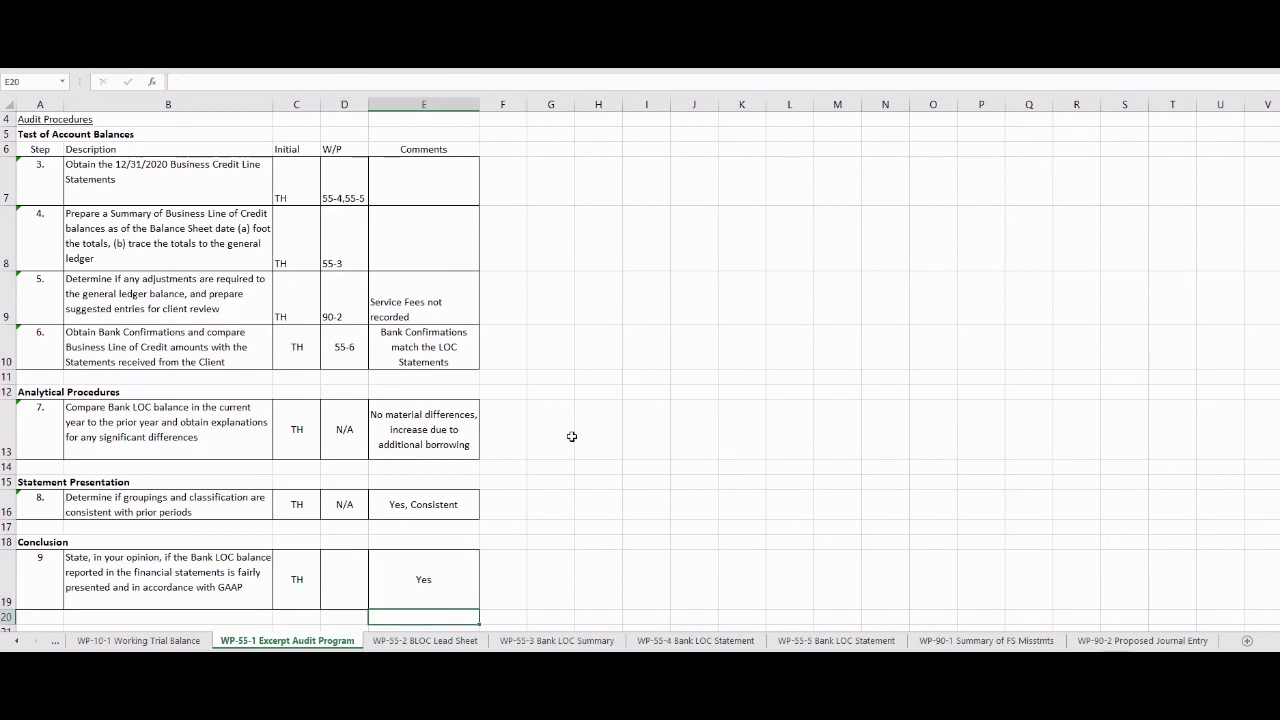
Review the completed workpapers in turn, from the trial balance, audit program and lead sheet through the bank statements to the misstatement summary and proposed journal entry.
key(ctrl+Page_Up)
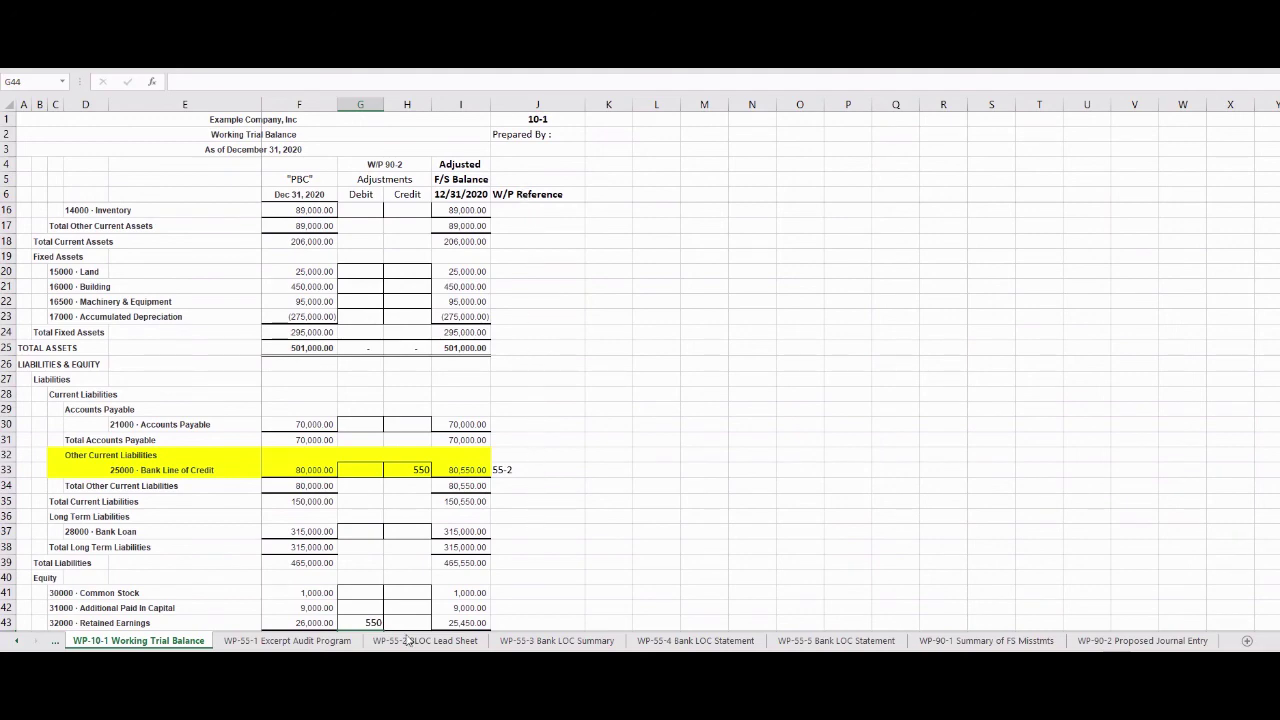
click(341, 638)
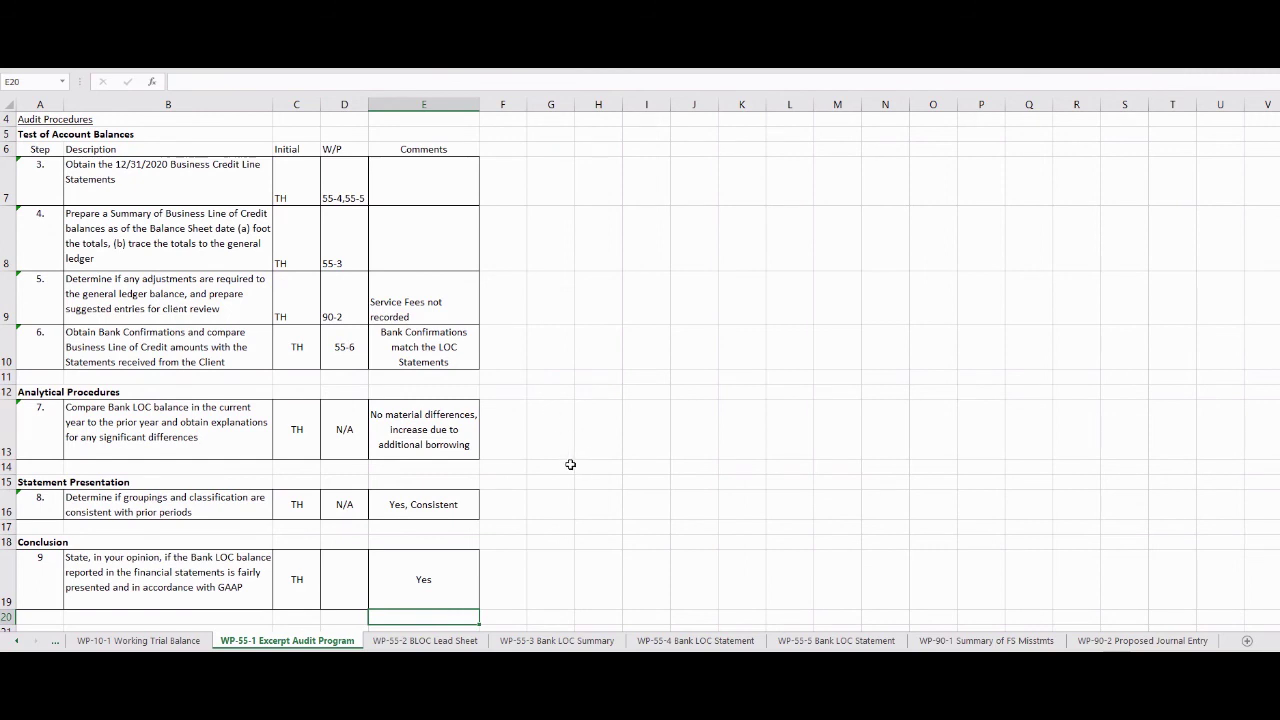
click(448, 641)
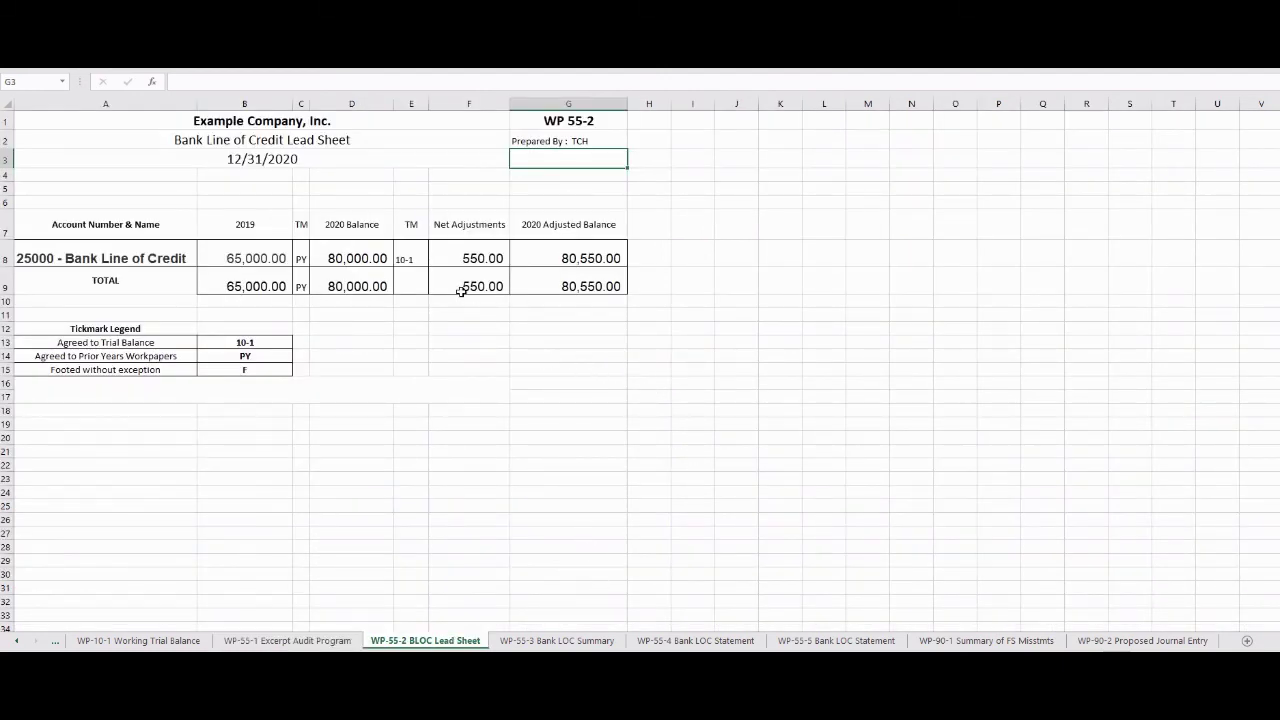
click(594, 280)
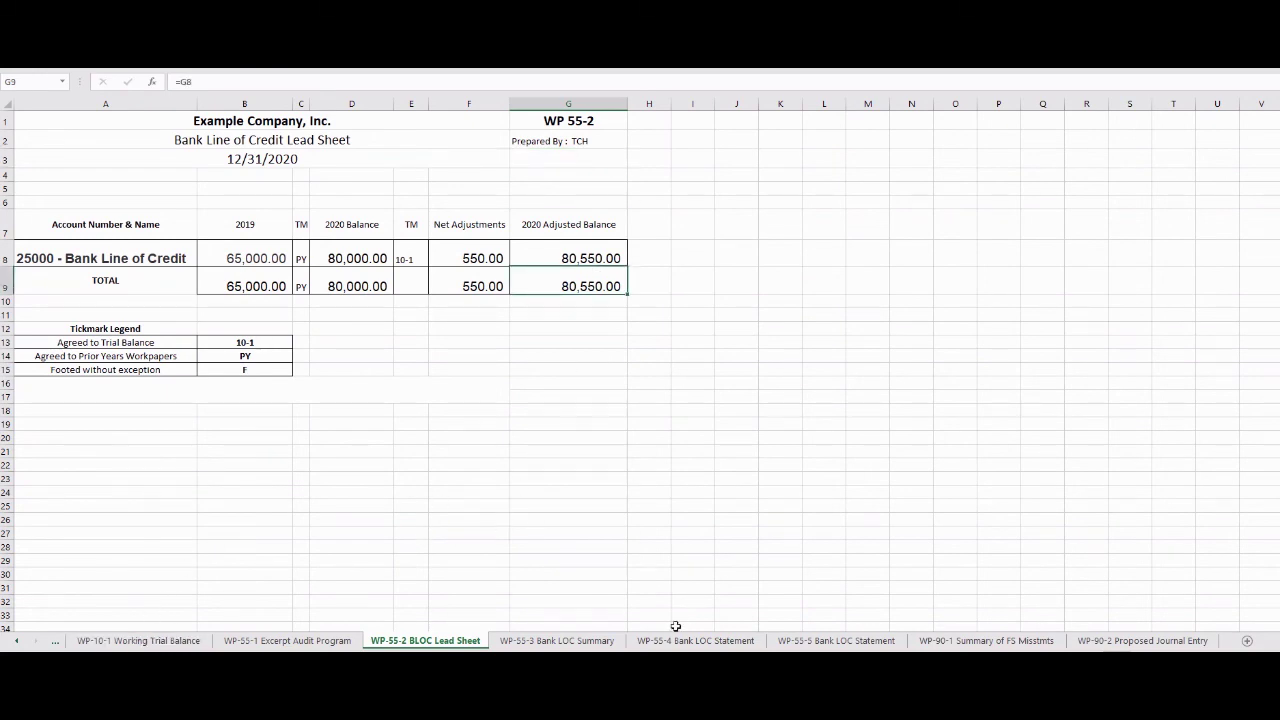
click(556, 640)
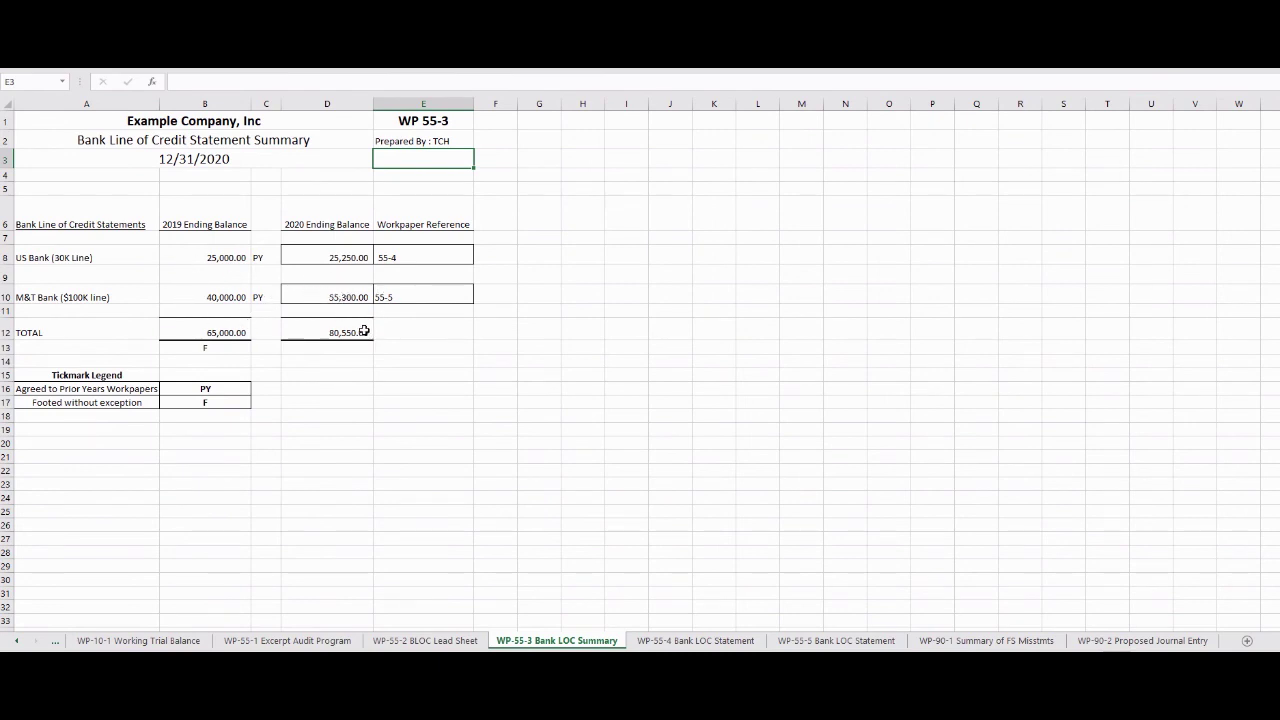
click(725, 641)
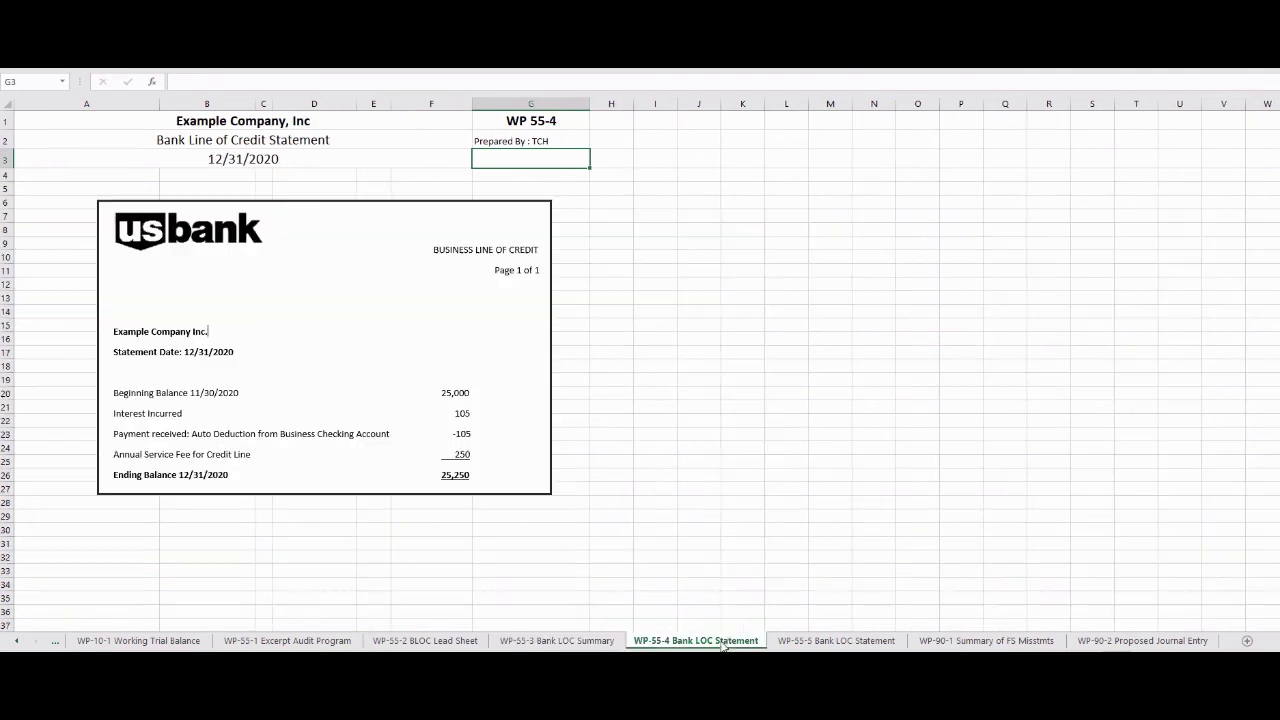
click(811, 645)
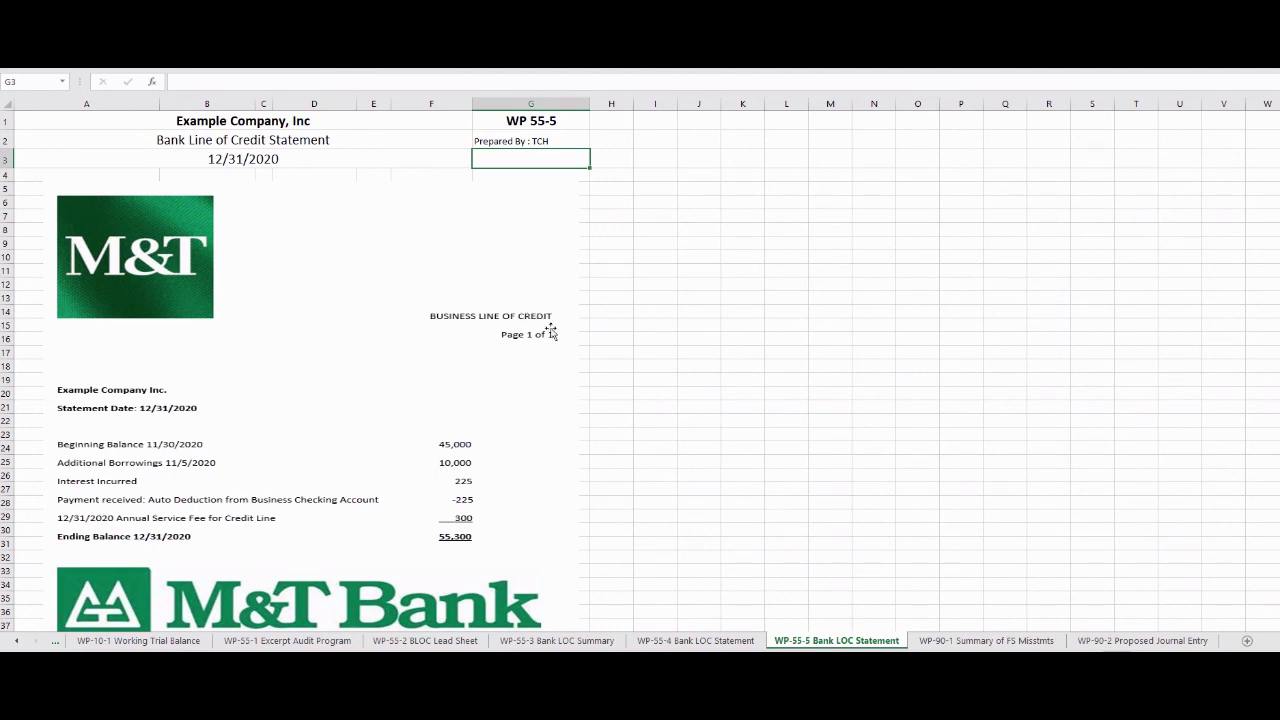
click(993, 645)
click(1108, 641)
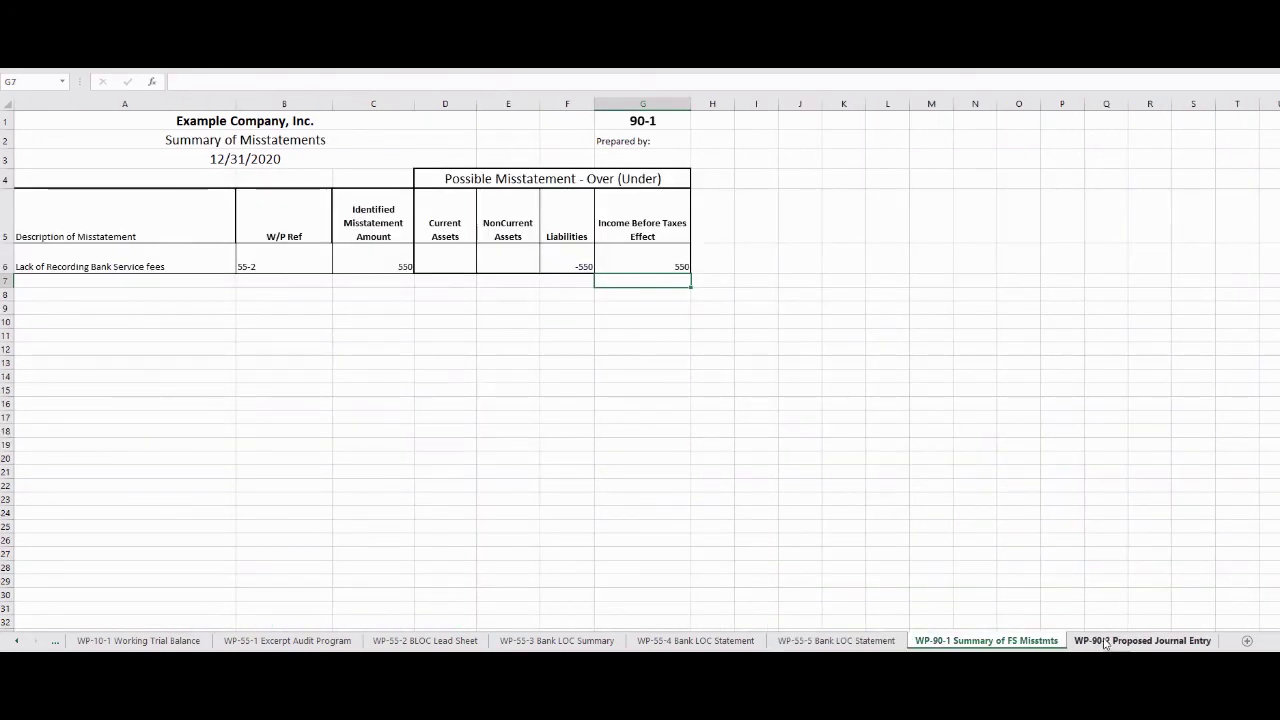